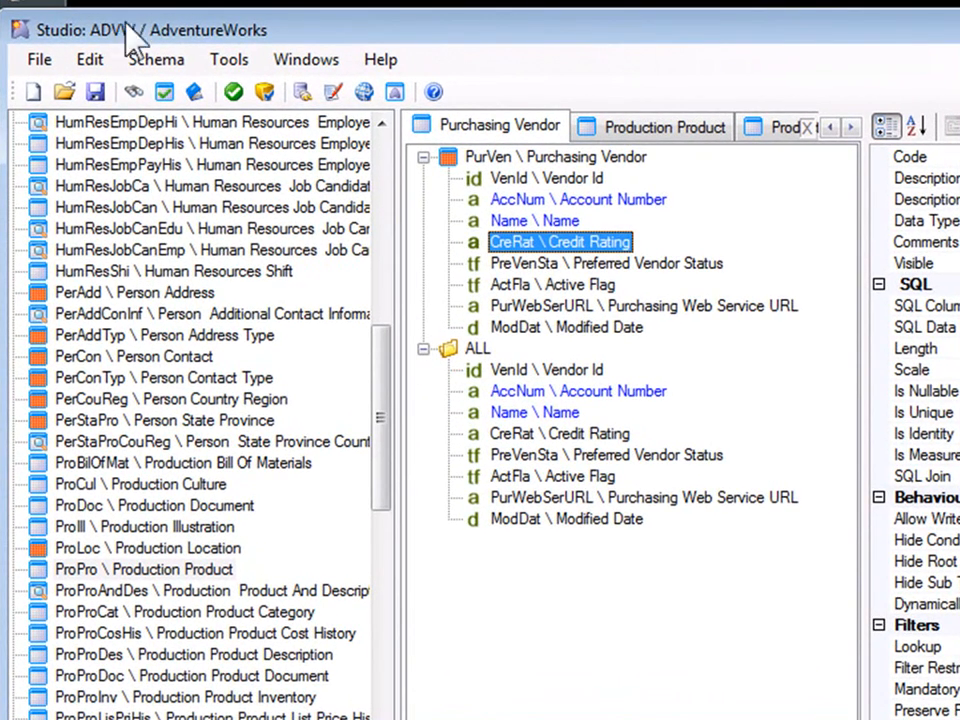
# Step: Test the Credit Rating field in a new query, logging in as guest and choosing the Purchasing Vendor table
pyautogui.click(524, 160)
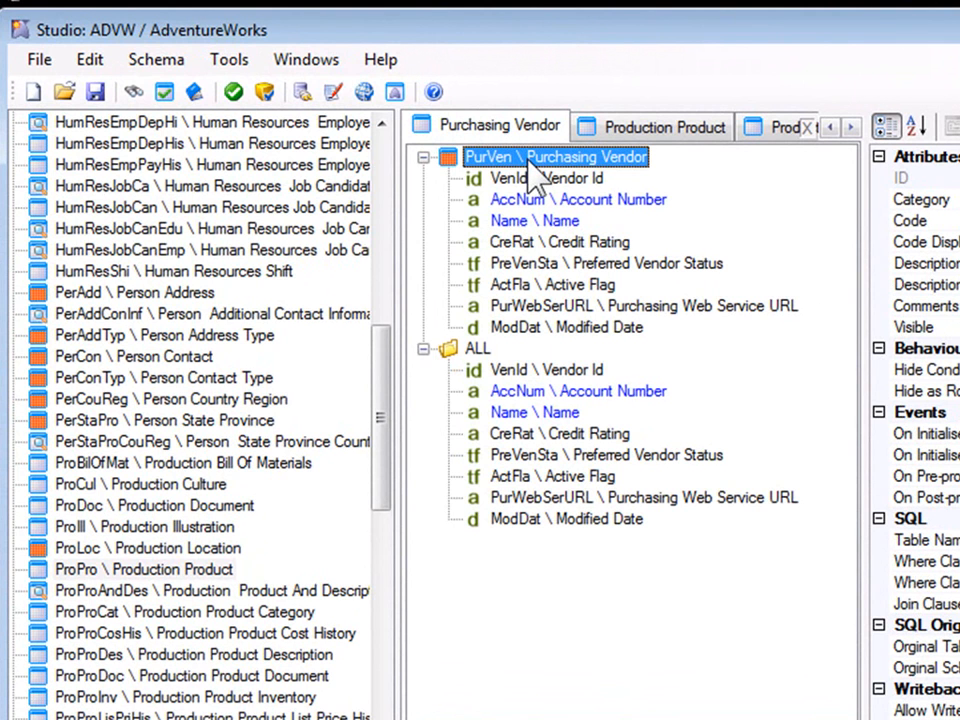
pyautogui.click(553, 245)
pyautogui.click(235, 95)
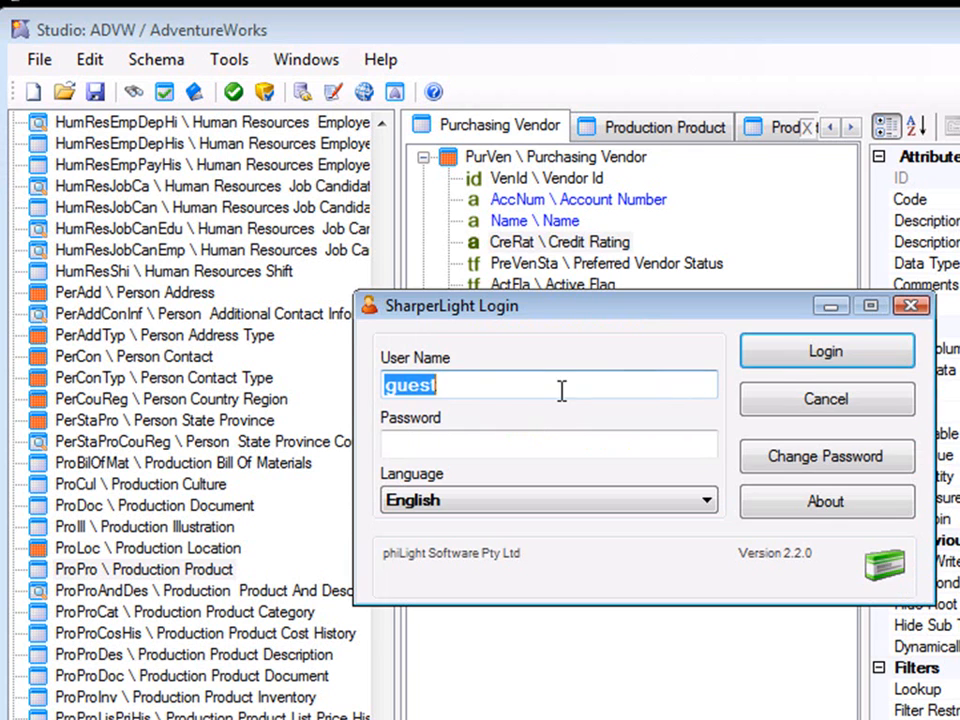
pyautogui.click(795, 352)
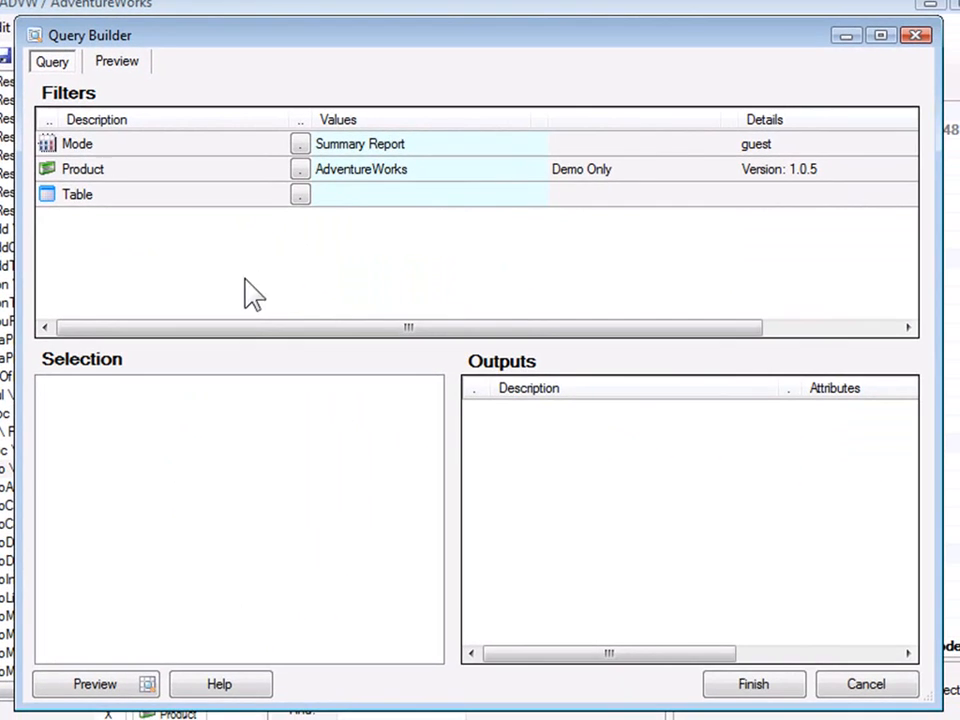
pyautogui.click(325, 204)
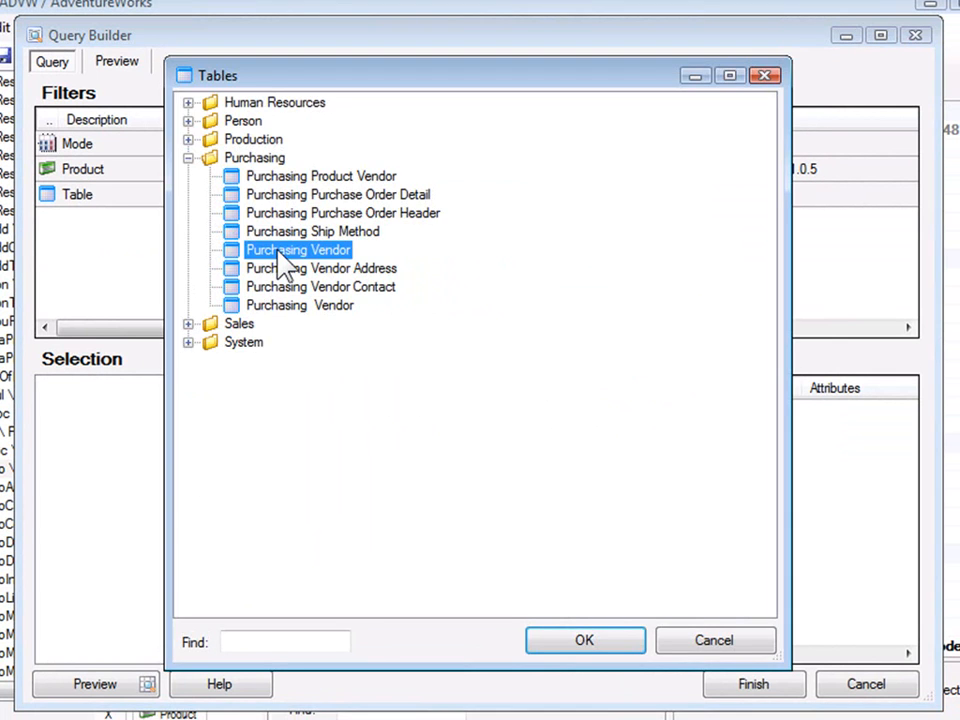
pyautogui.doubleClick(281, 252)
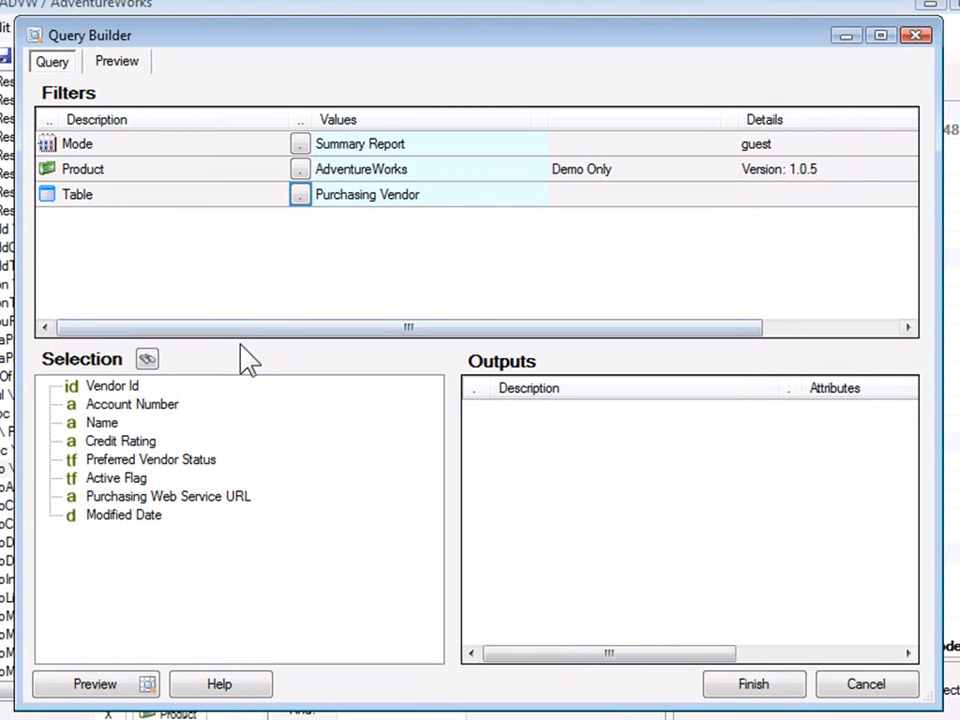
# Step: Add Vendor Id and Account Number as query filters and view the lookup list of each
pyautogui.moveTo(112, 388); pyautogui.dragTo(253, 245)
pyautogui.click(300, 220)
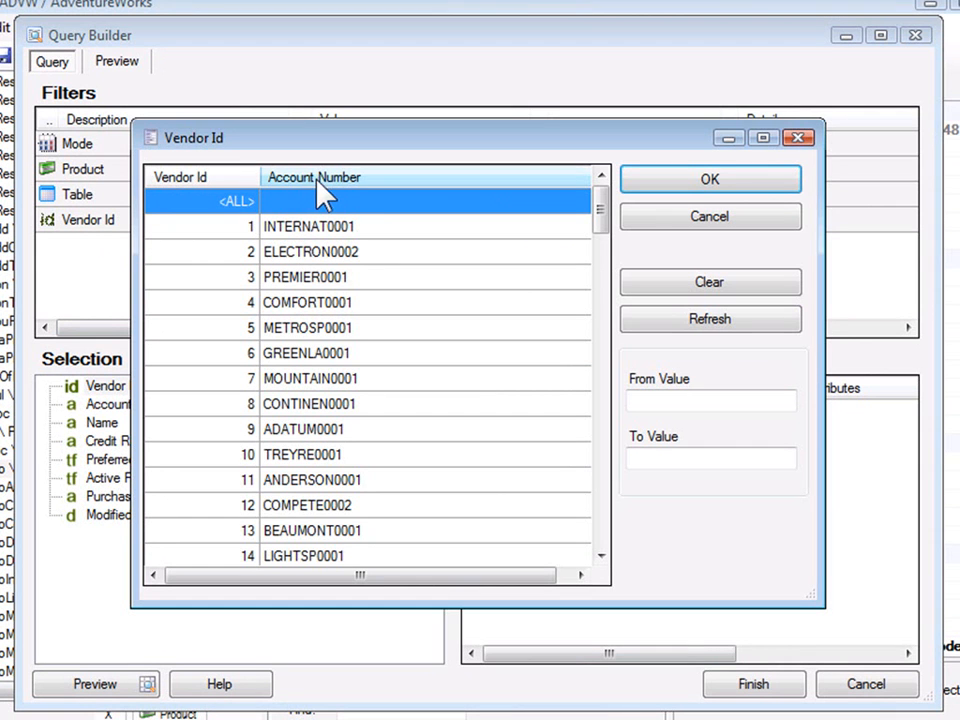
pyautogui.click(672, 216)
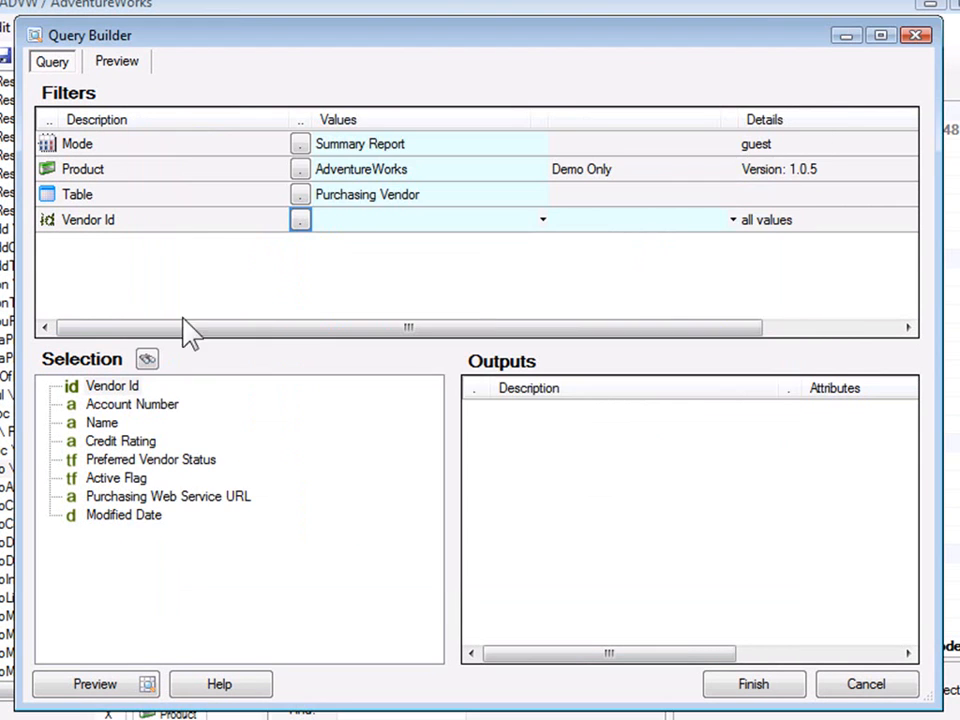
pyautogui.moveTo(132, 405); pyautogui.dragTo(297, 247)
pyautogui.click(299, 244)
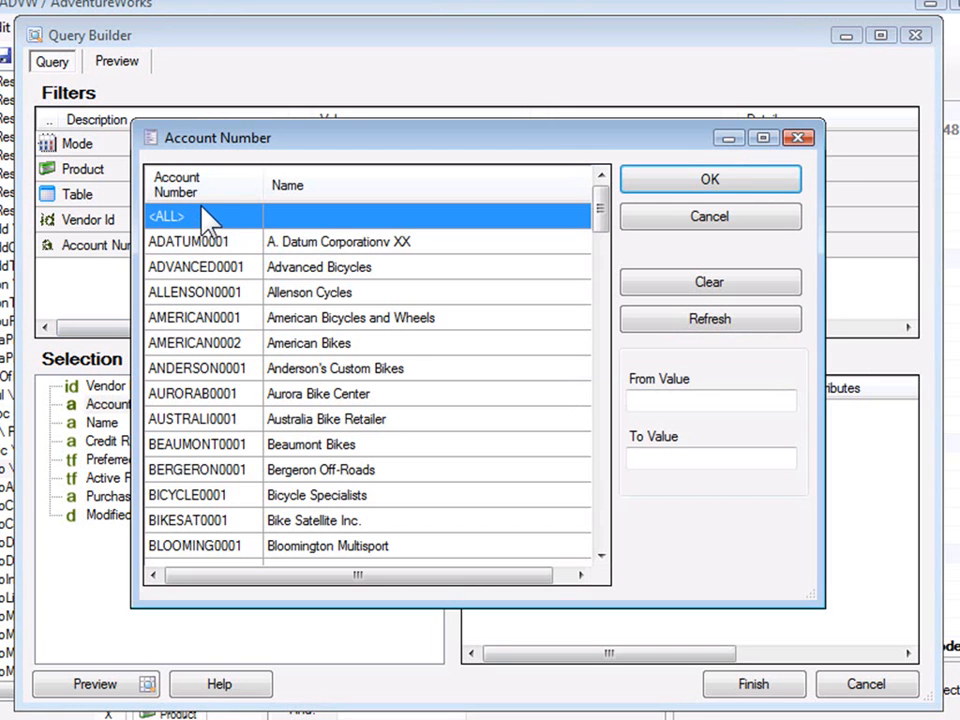
pyautogui.click(681, 229)
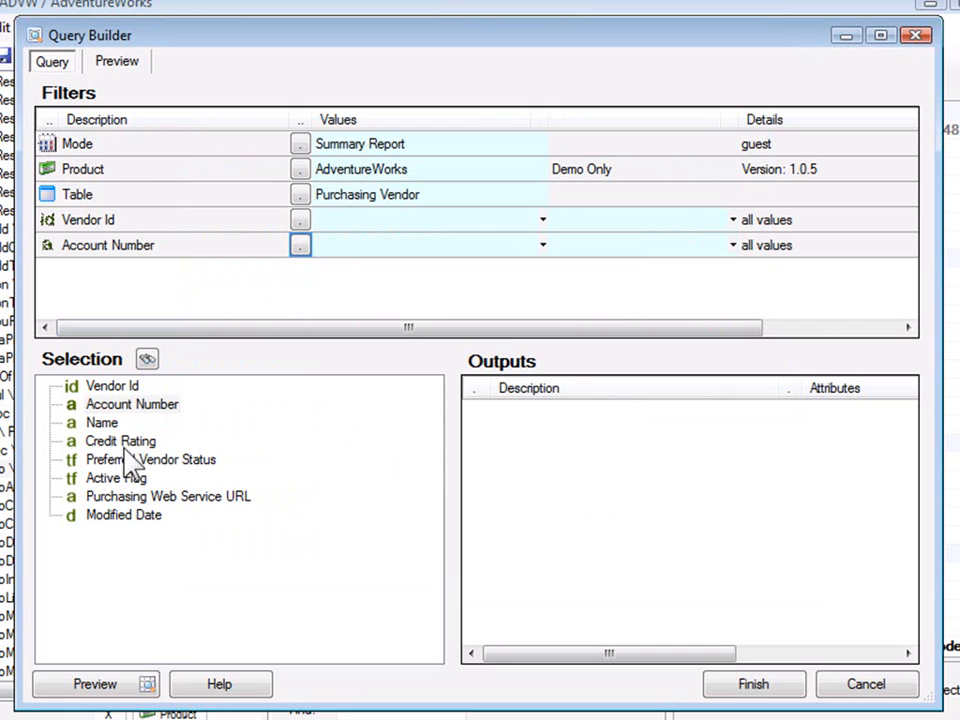
# Step: Add Credit Rating as a query filter, inspect its lookup values, and close the query without keeping it
pyautogui.moveTo(122, 449); pyautogui.dragTo(198, 274)
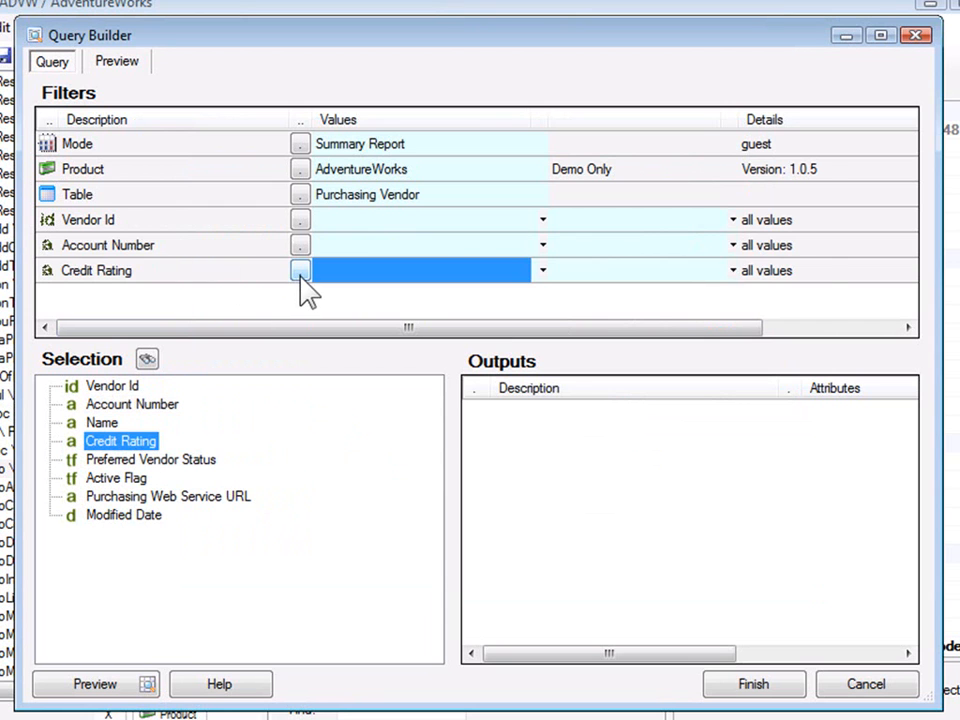
pyautogui.click(300, 272)
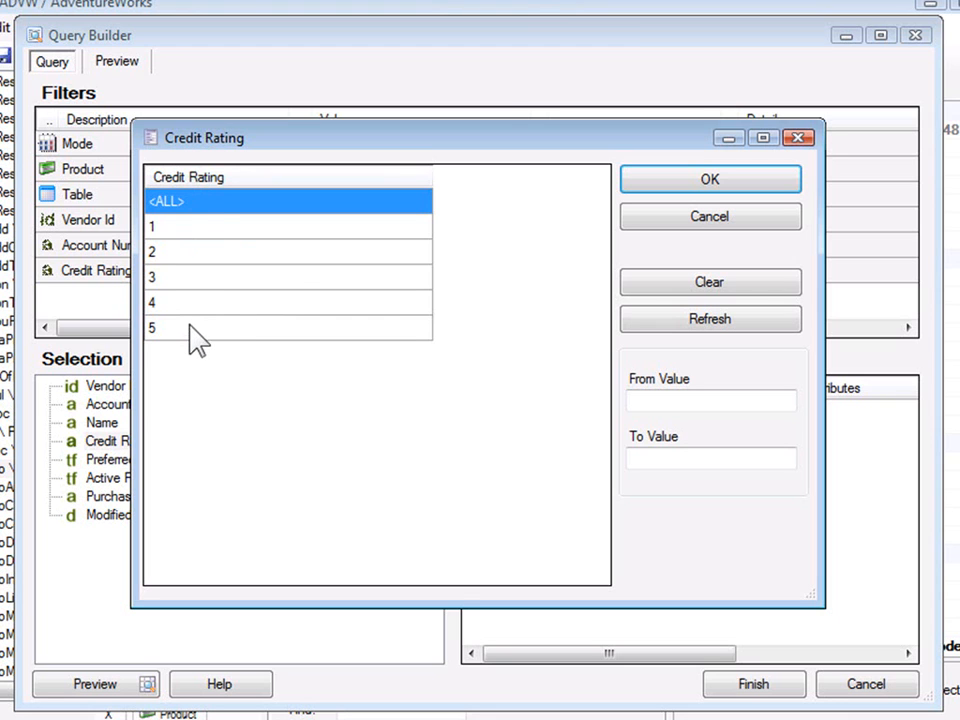
pyautogui.click(181, 229)
pyautogui.click(207, 252)
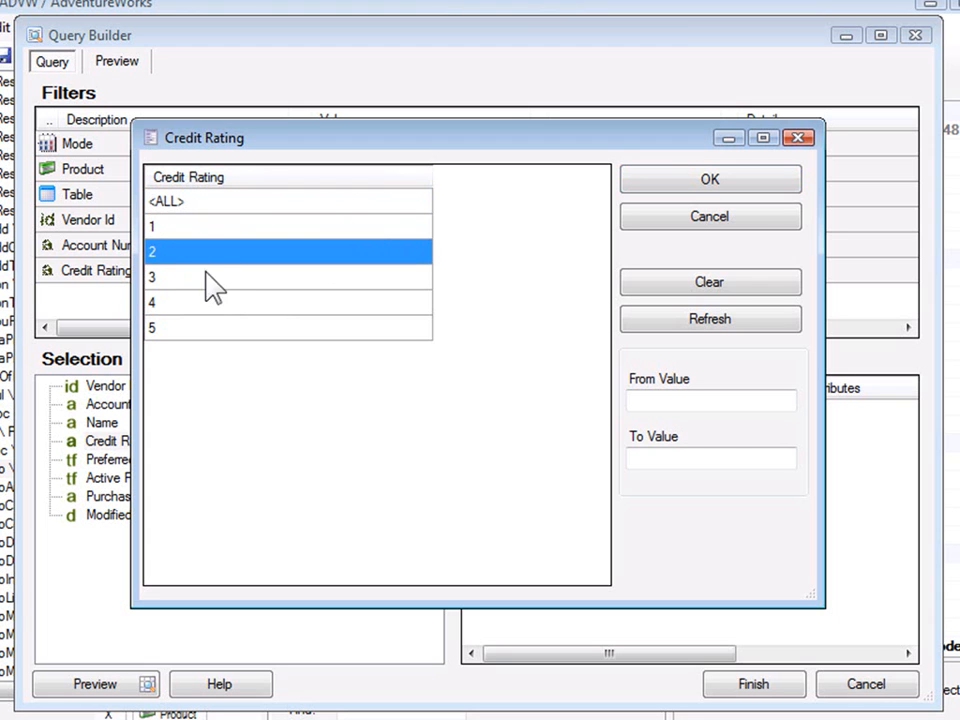
pyautogui.click(201, 280)
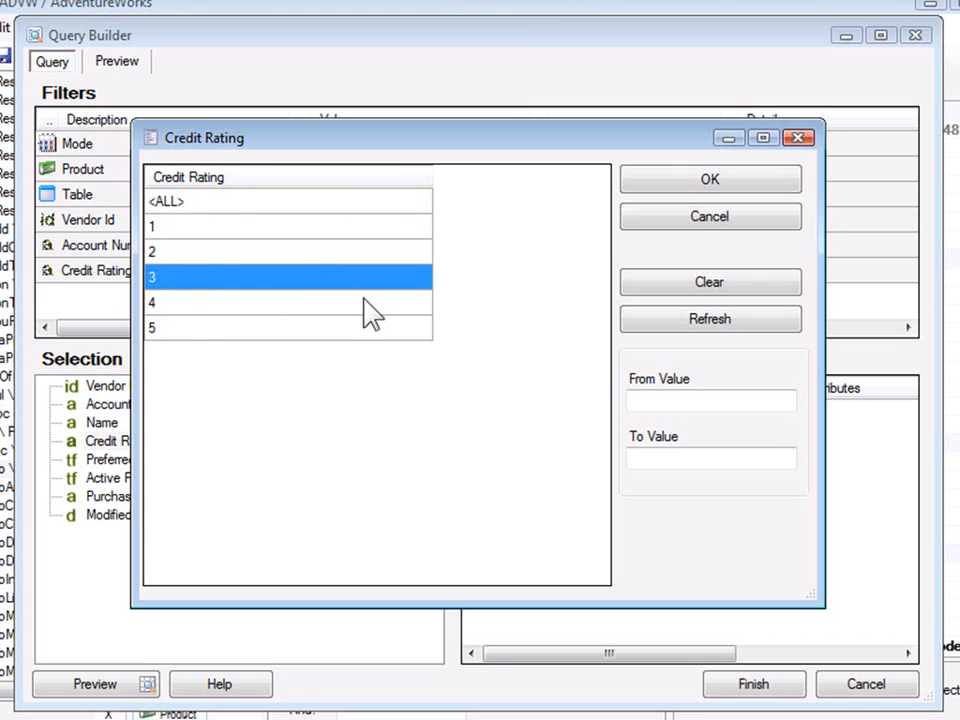
pyautogui.click(676, 224)
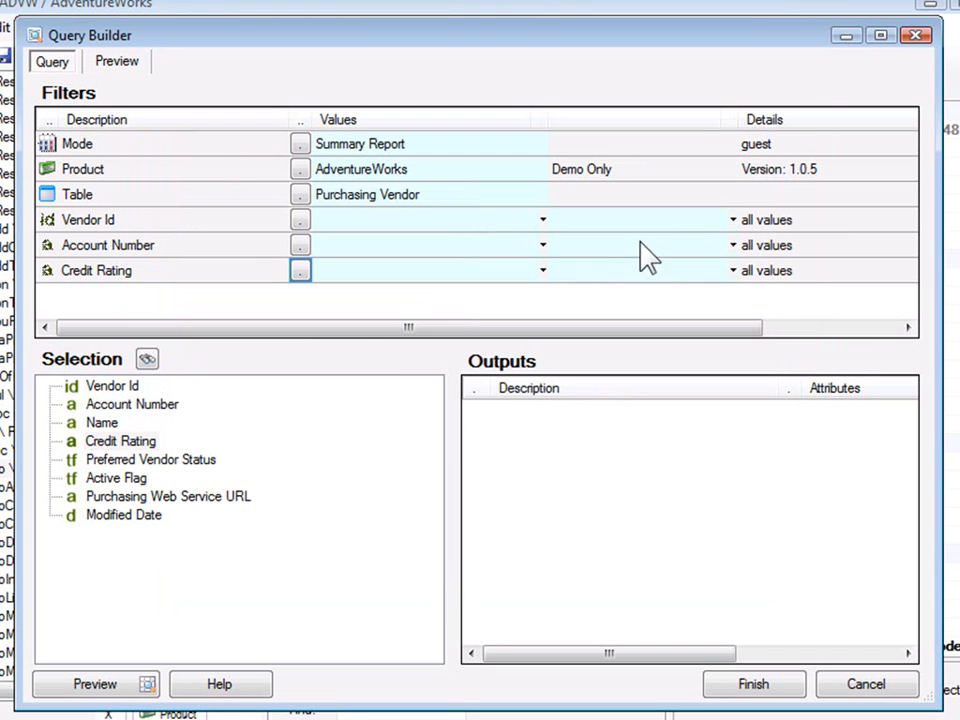
pyautogui.click(857, 686)
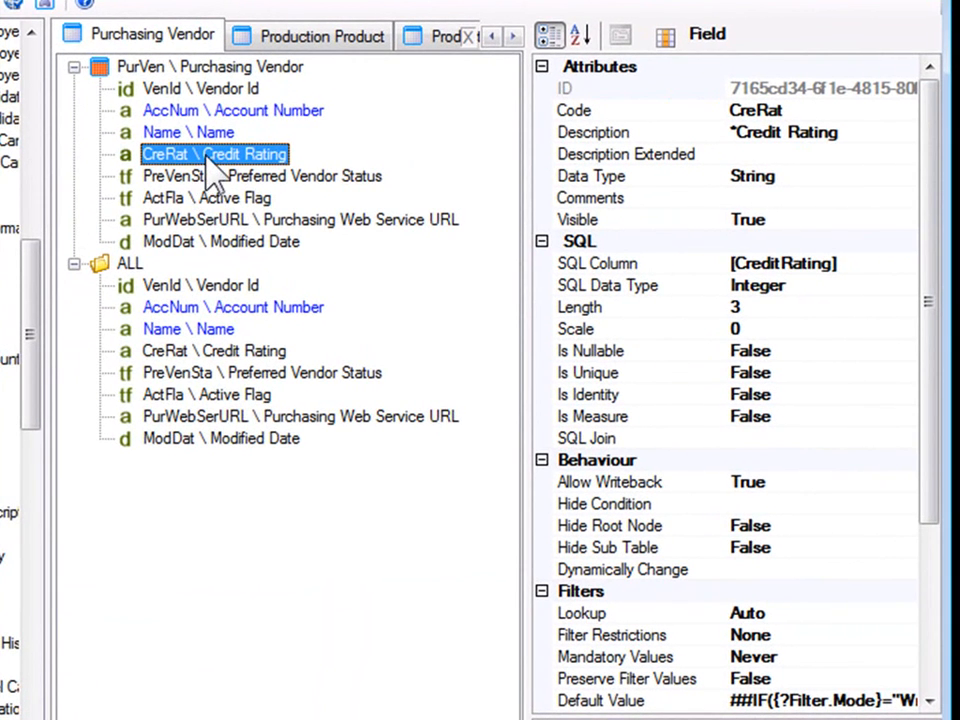
# Step: Change the validation method of the Purchasing Vendor table's Credit Rating field to Value List
pyautogui.moveTo(935, 507); pyautogui.dragTo(917, 664)
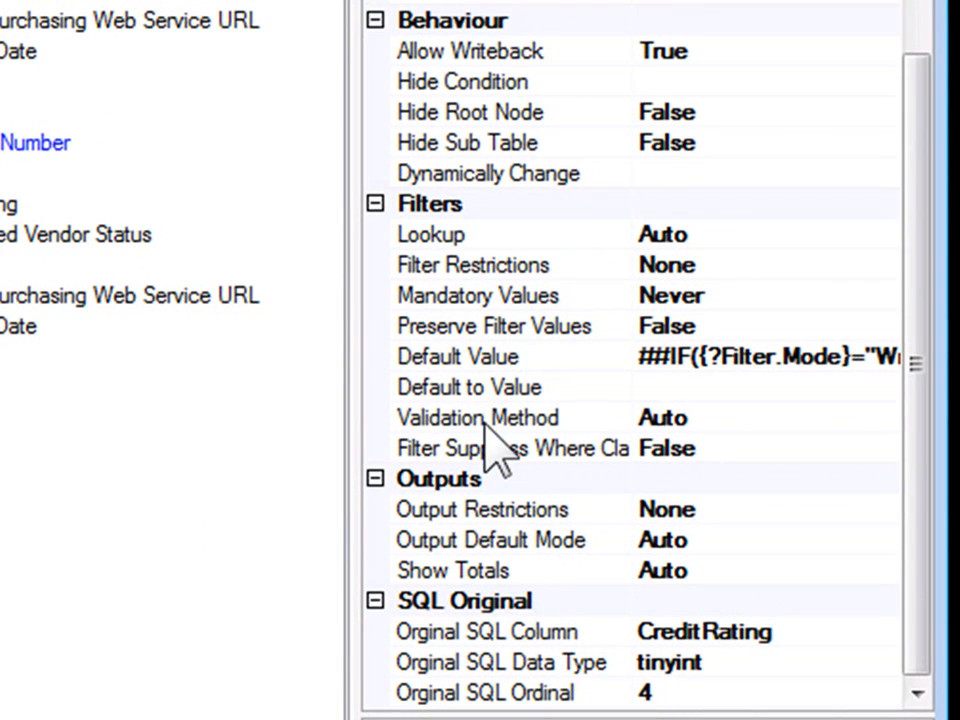
pyautogui.click(490, 420)
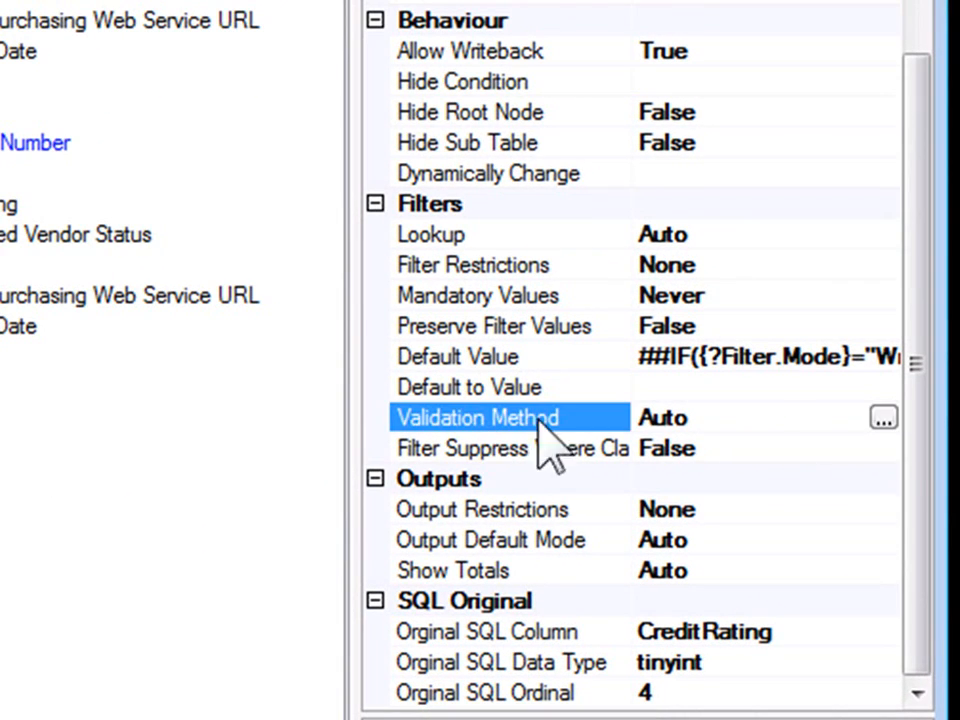
pyautogui.click(882, 418)
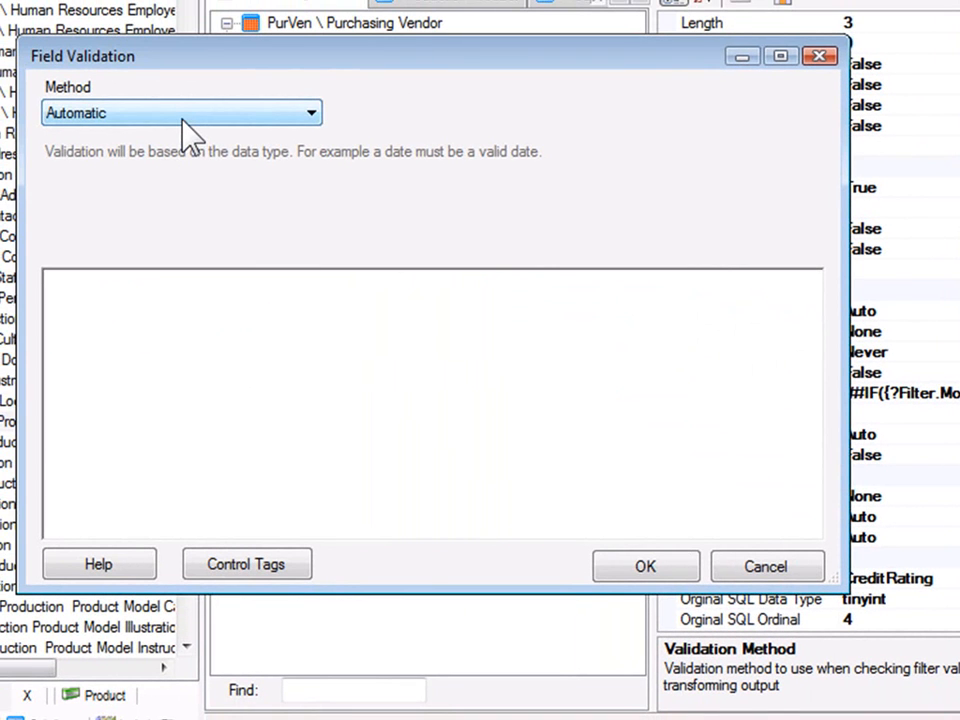
pyautogui.click(190, 115)
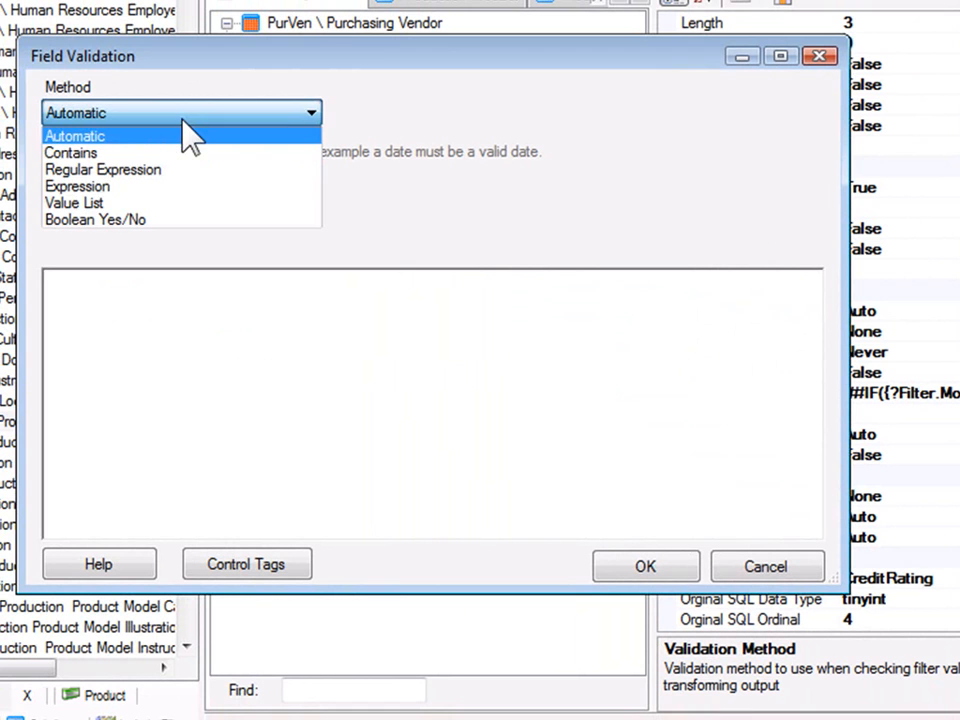
pyautogui.click(128, 206)
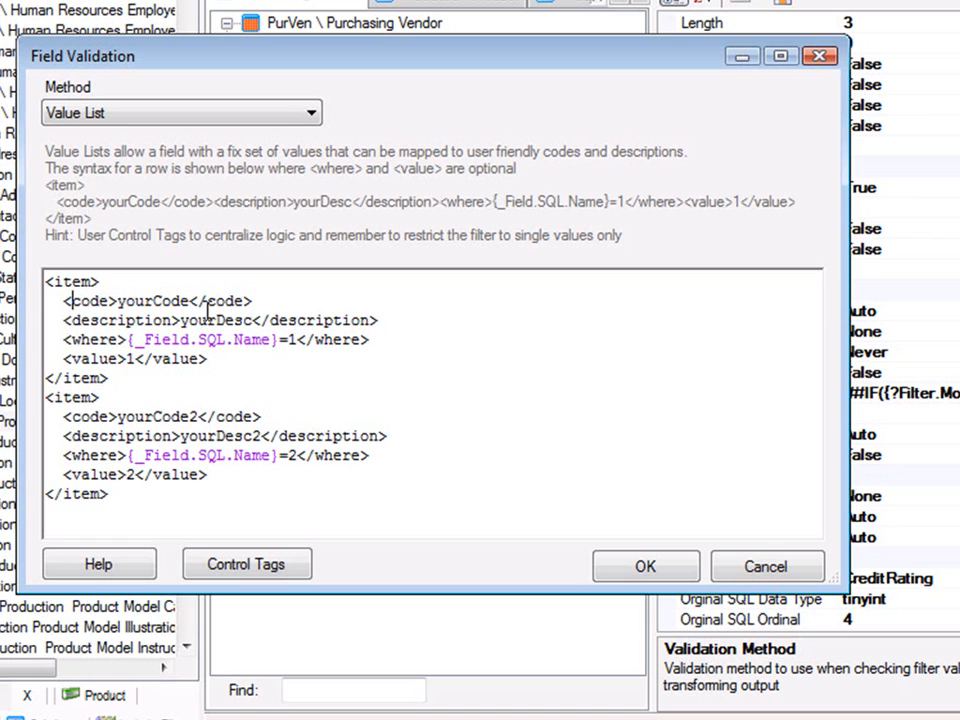
# Step: Fill in the first item of the value list template with code 1 and description Good
pyautogui.moveTo(360, 340); pyautogui.dragTo(121, 341)
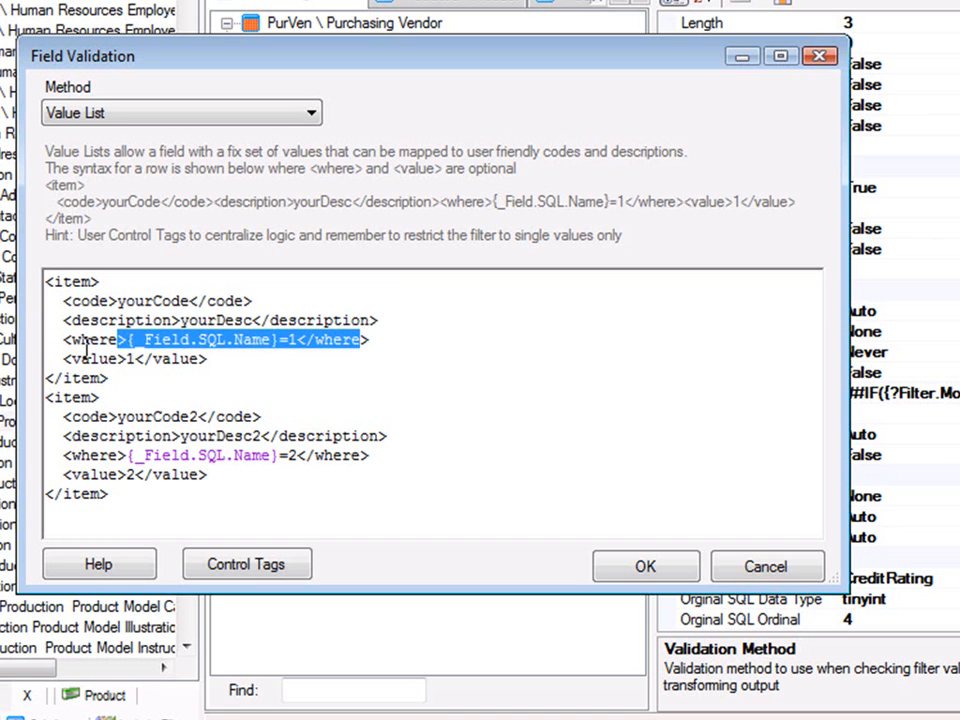
pyautogui.click(91, 320)
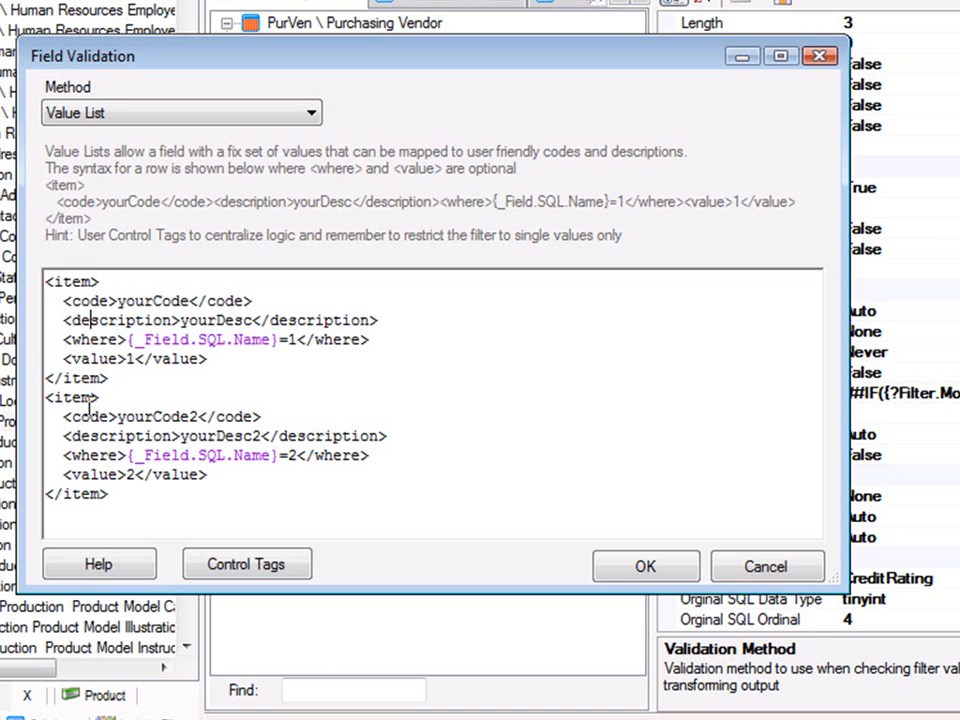
pyautogui.doubleClick(143, 301)
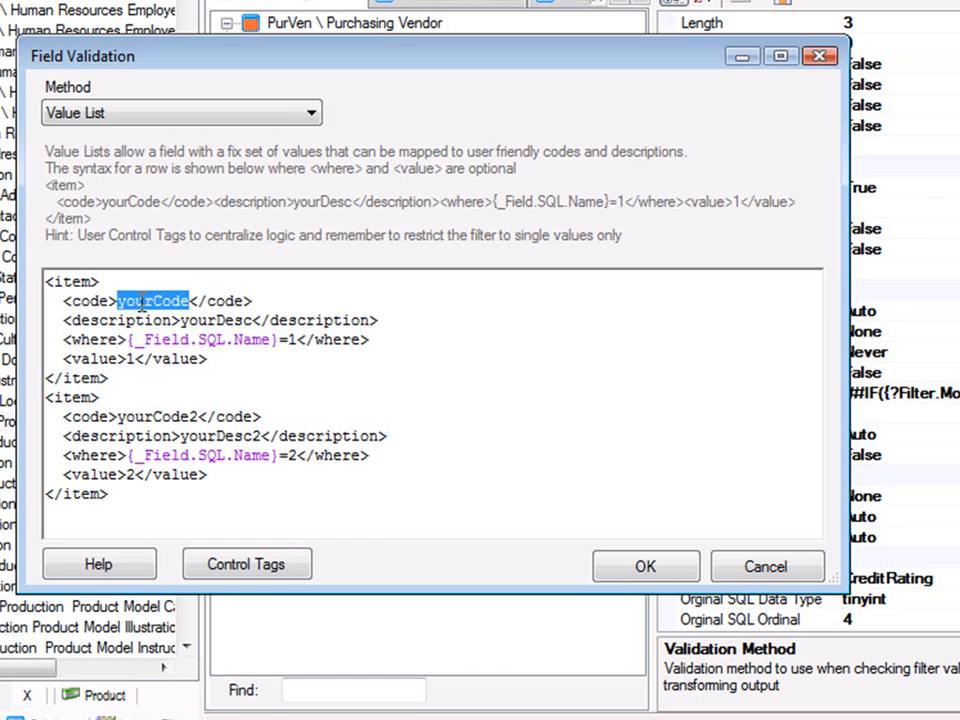
pyautogui.write('1')
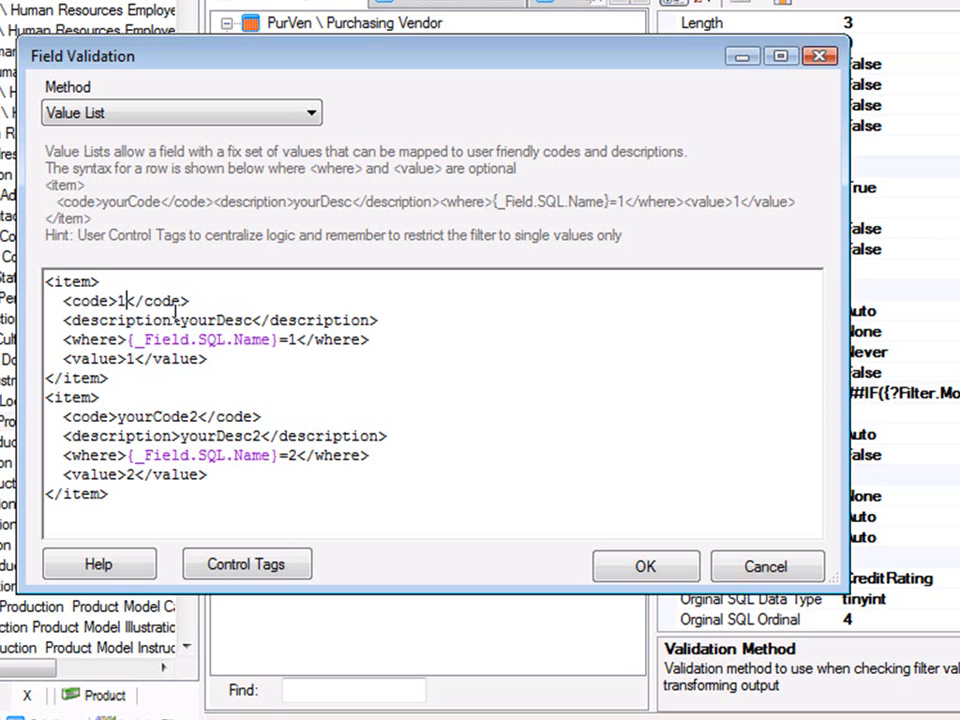
pyautogui.doubleClick(201, 315)
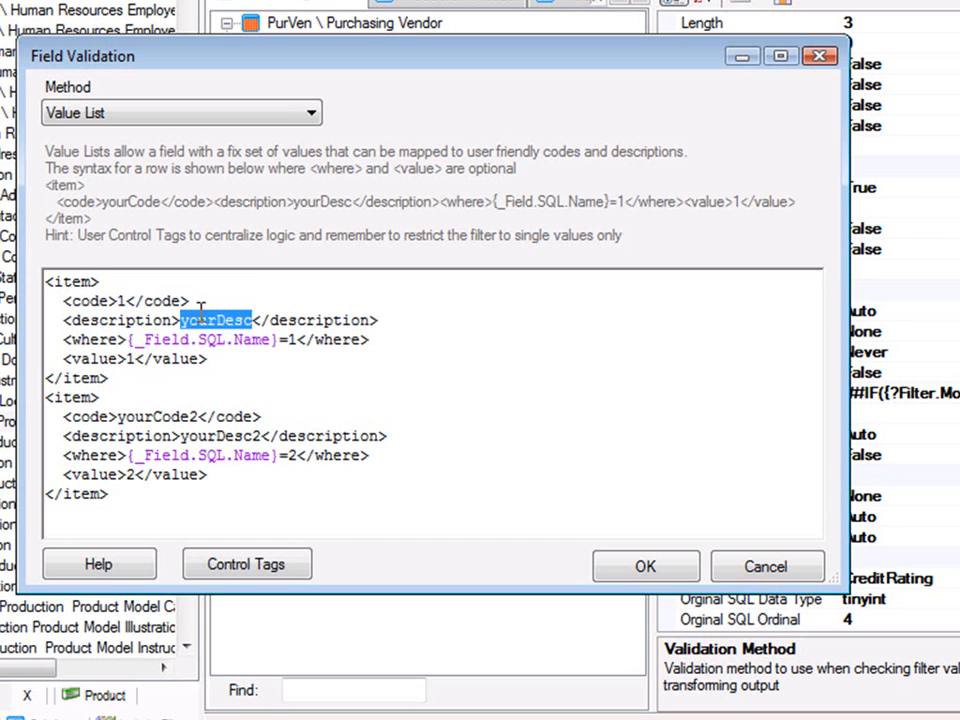
pyautogui.write('Good')
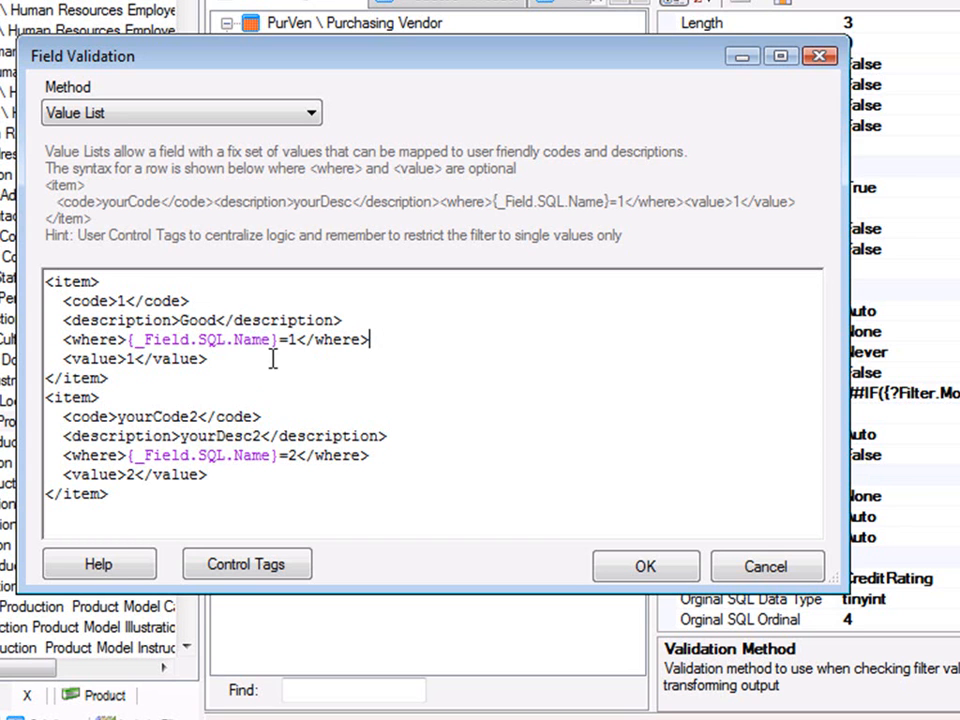
pyautogui.moveTo(207, 358); pyautogui.dragTo(8, 340)
pyautogui.click(219, 346)
pyautogui.press('Down')
pyautogui.press('Down')
# Step: Replace the template with the copied value list mapping codes 1 to 5 to Excellent, Good, OK, Poor and Bad, and apply it
pyautogui.moveTo(149, 505); pyautogui.dragTo(5, 255)
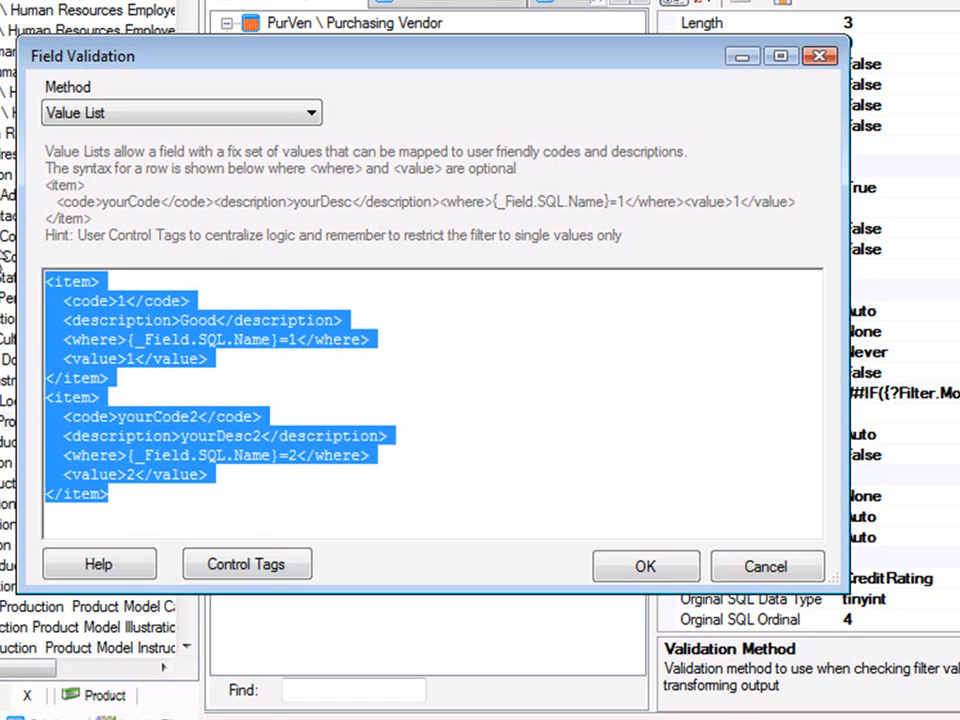
pyautogui.press('Delete')
pyautogui.hotkey('ctrl', 'v')
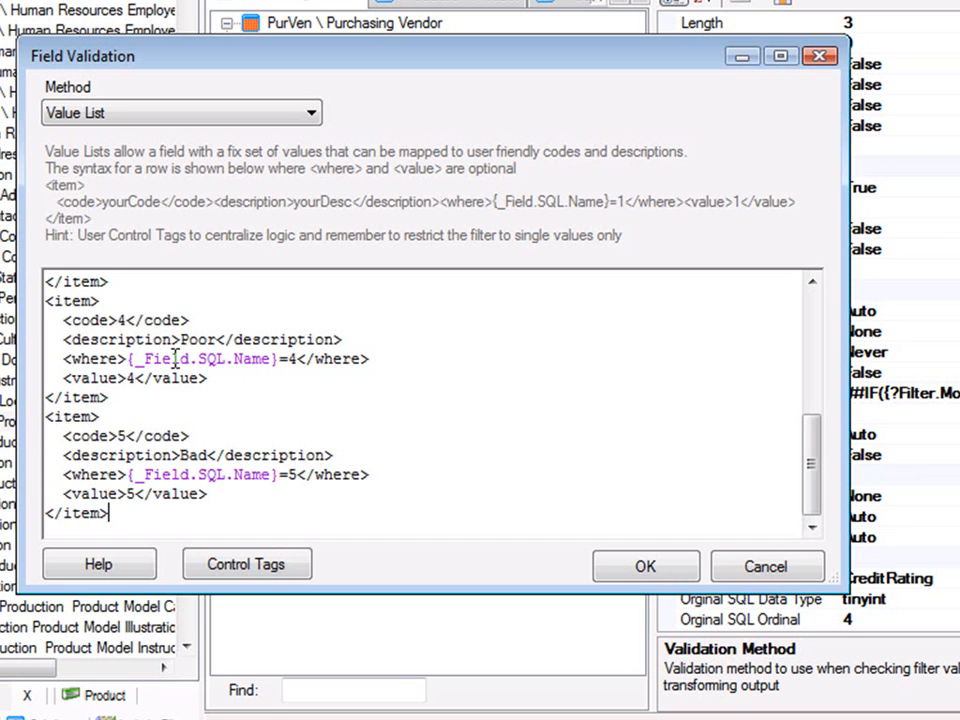
pyautogui.click(172, 339)
pyautogui.moveTo(817, 462); pyautogui.dragTo(814, 305)
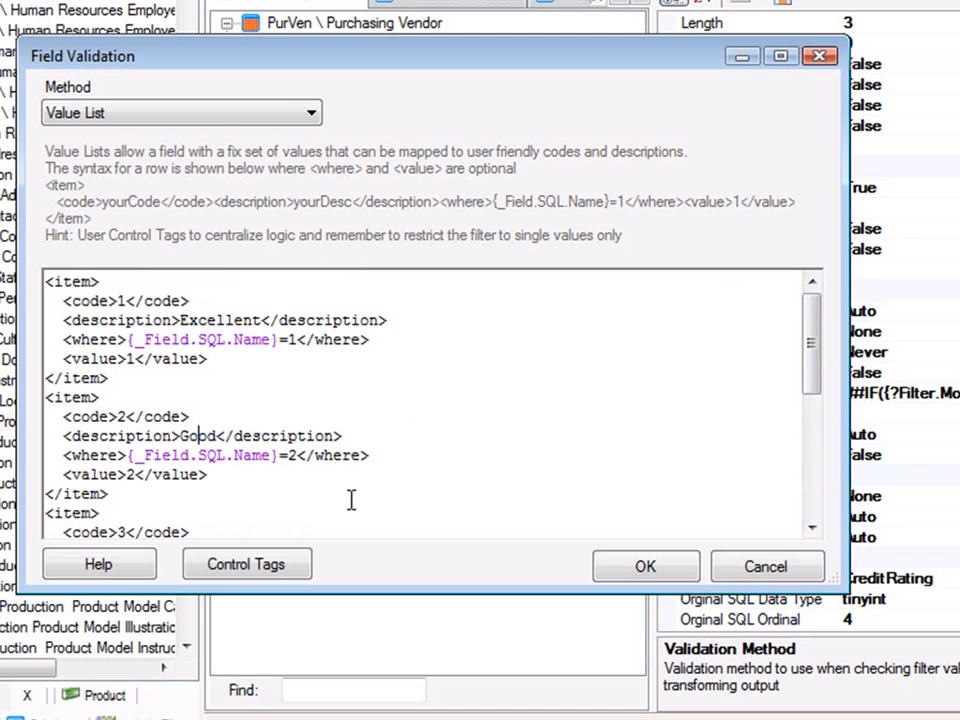
pyautogui.scroll(-4, 351, 497)
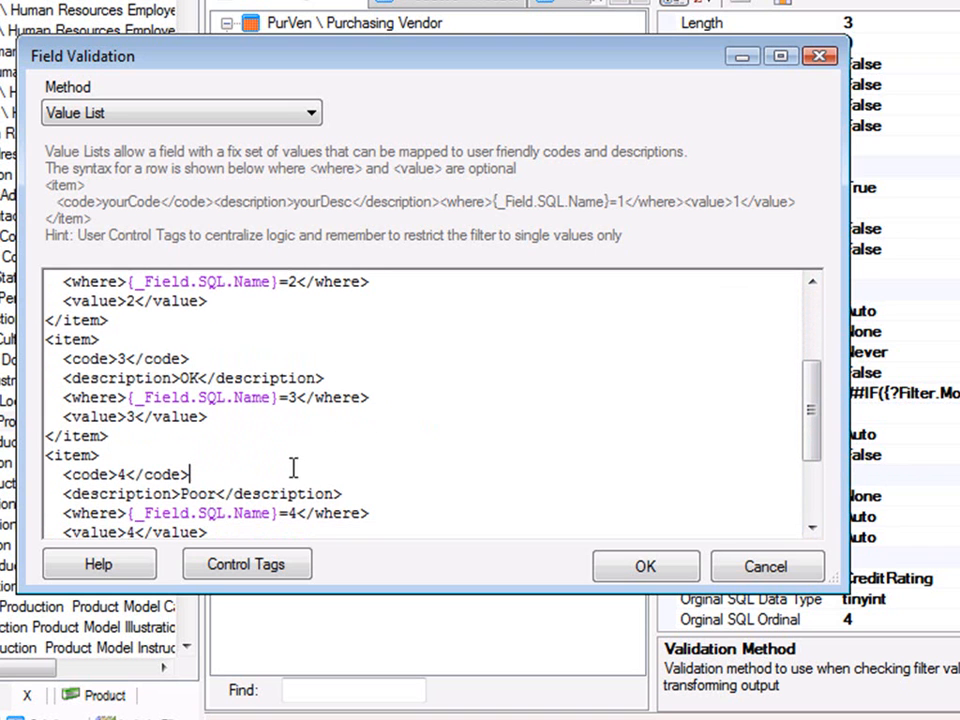
pyautogui.scroll(3, 295, 474)
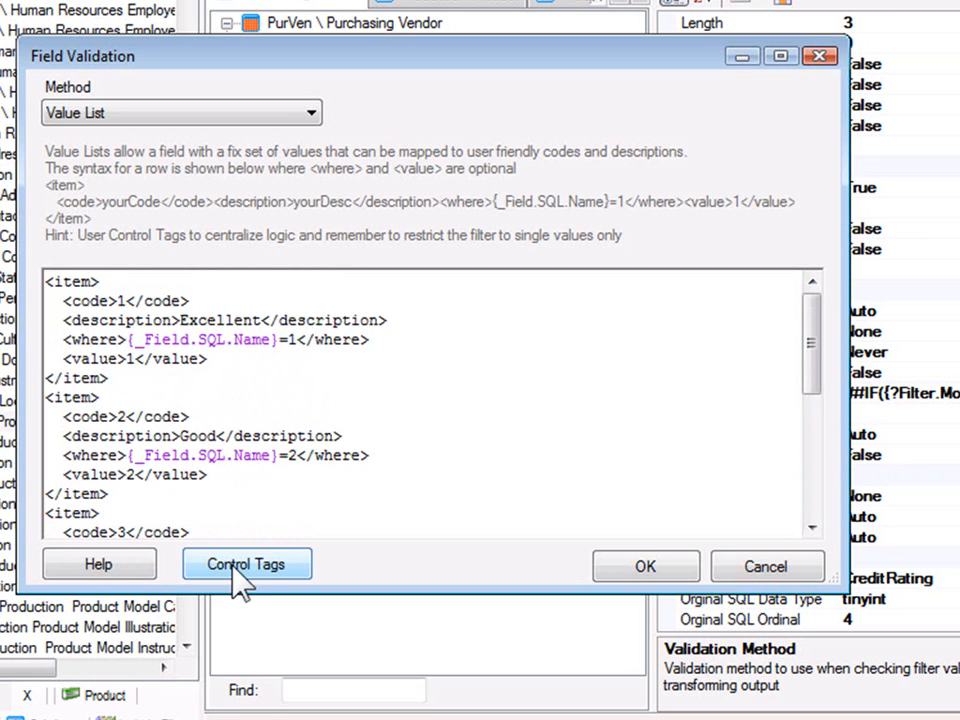
pyautogui.click(142, 392)
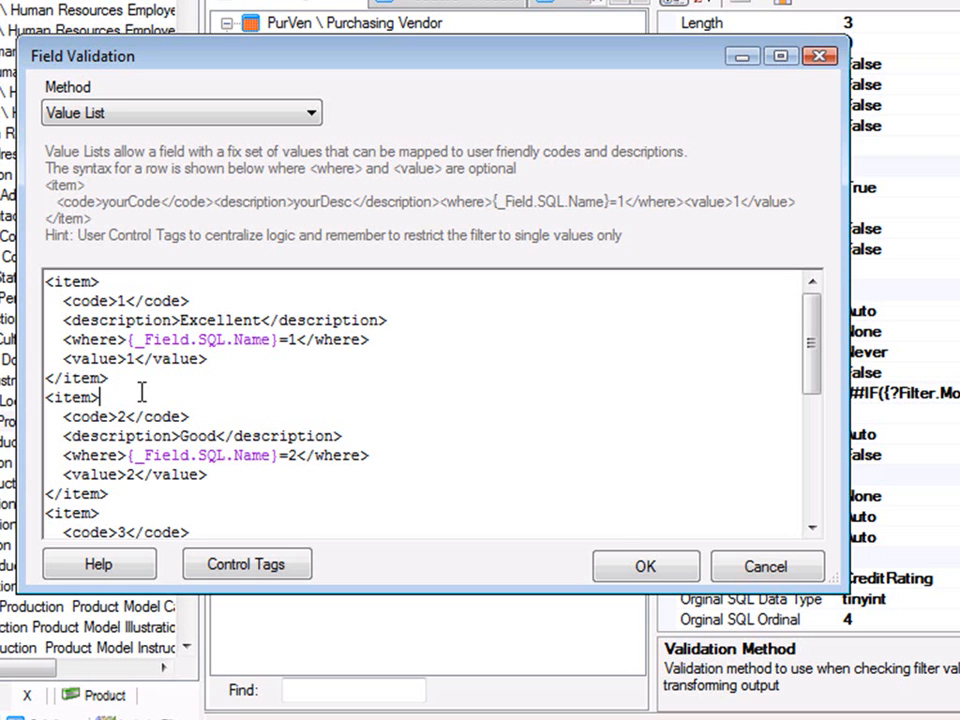
pyautogui.click(668, 568)
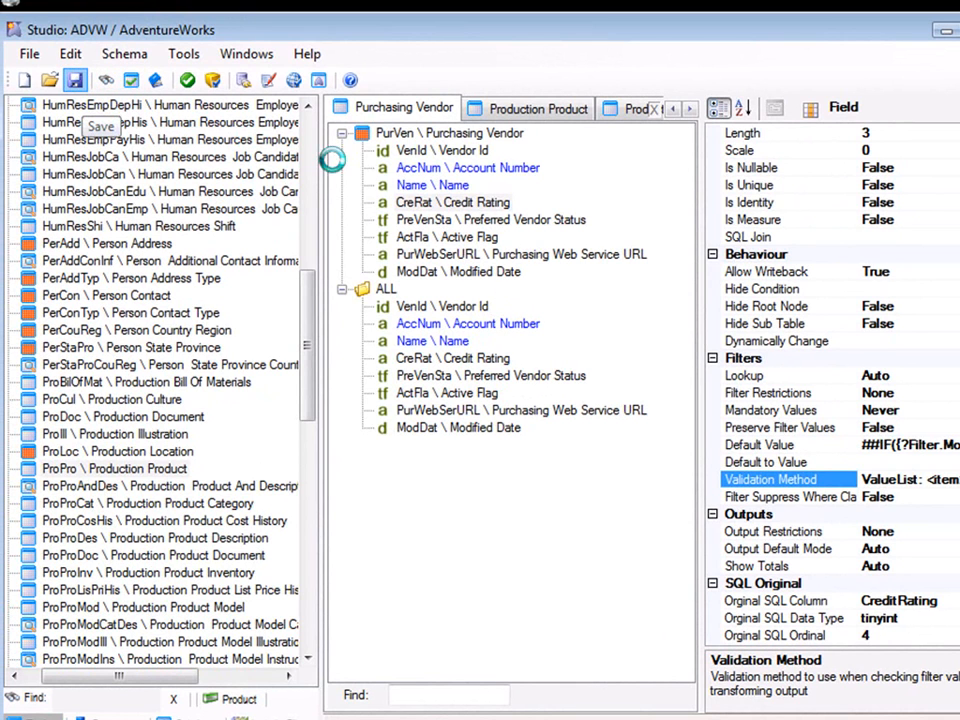
# Step: Add a Credit Rating filter to a new Purchasing Vendor query, choose code 3 from its lookup, and replace the value with OK
pyautogui.click(188, 81)
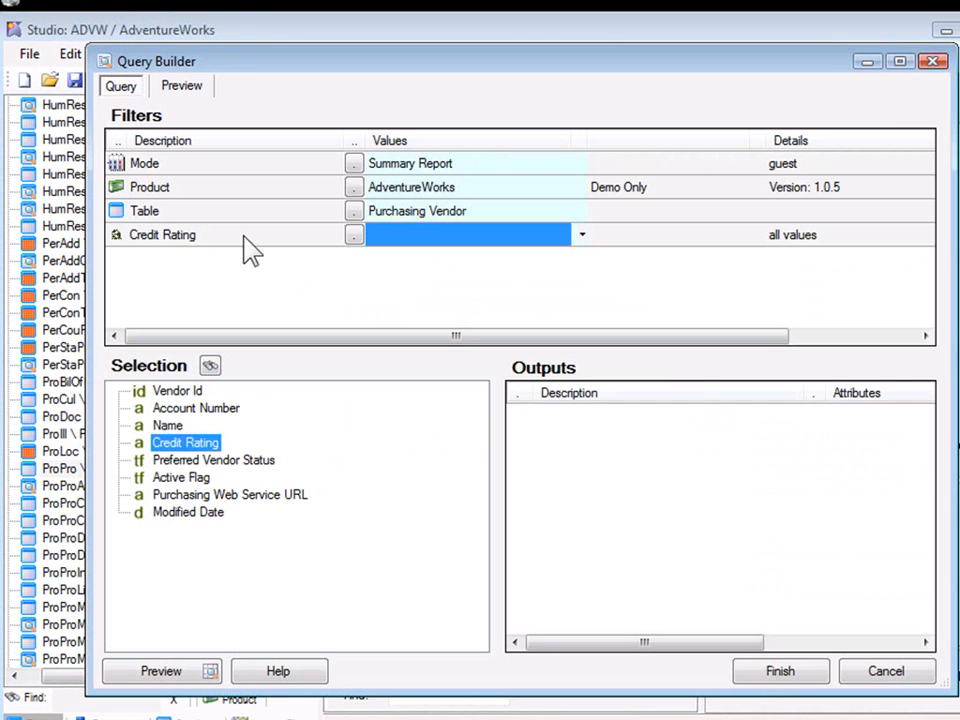
pyautogui.click(321, 235)
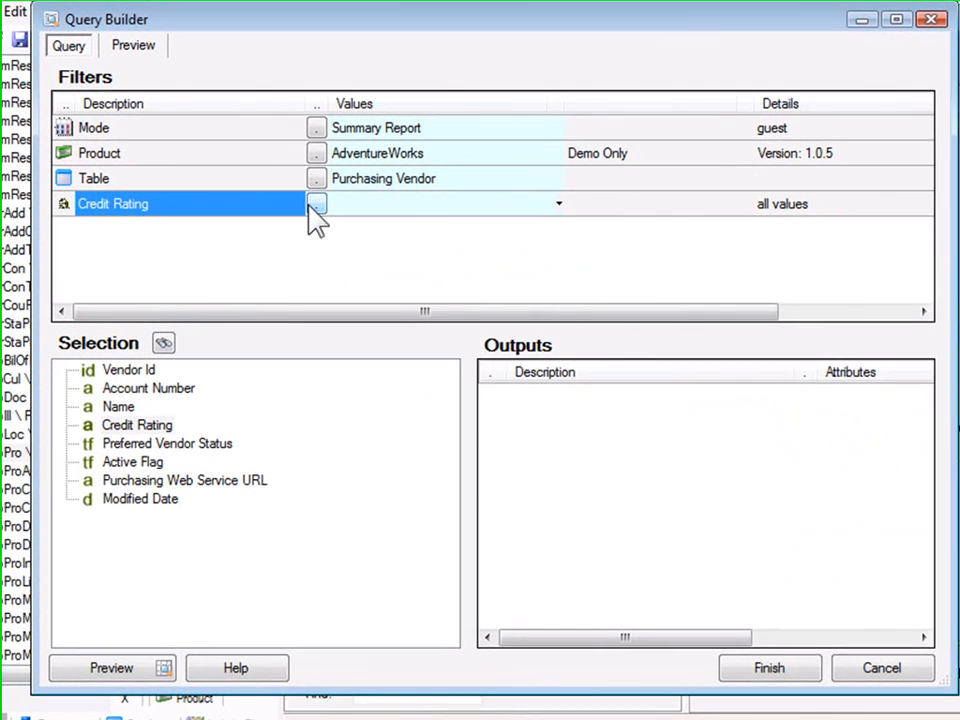
pyautogui.click(313, 205)
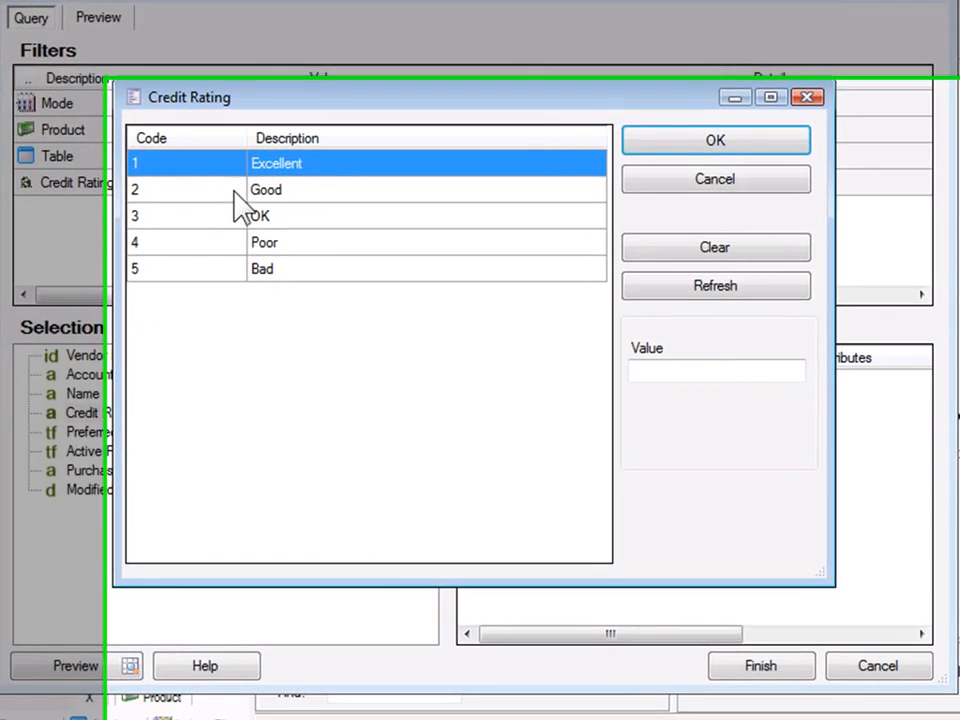
pyautogui.click(235, 190)
pyautogui.click(248, 214)
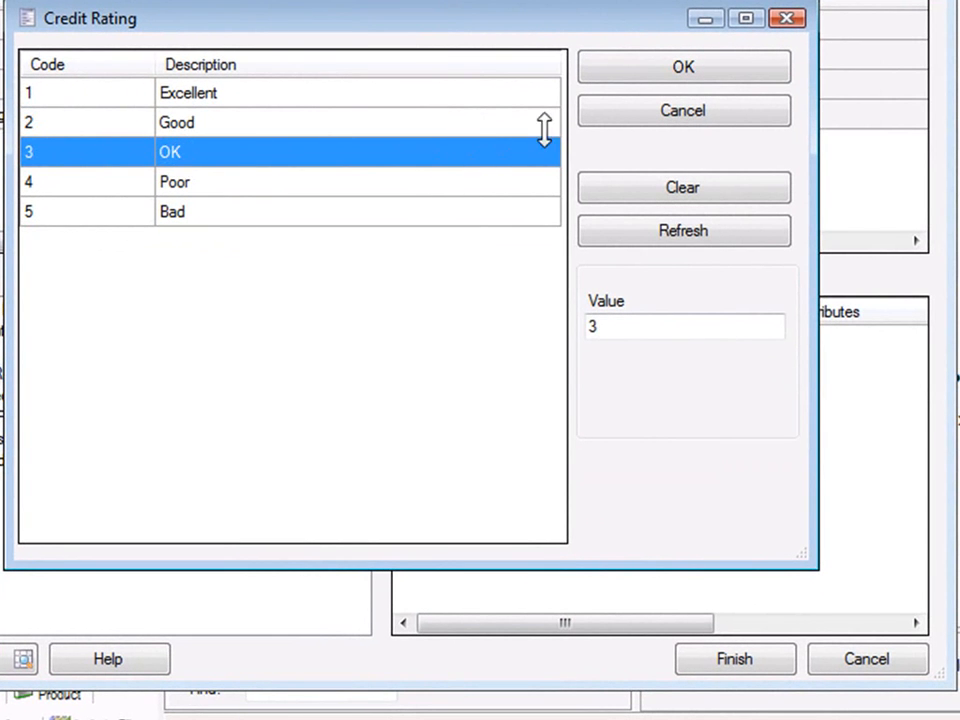
pyautogui.click(652, 70)
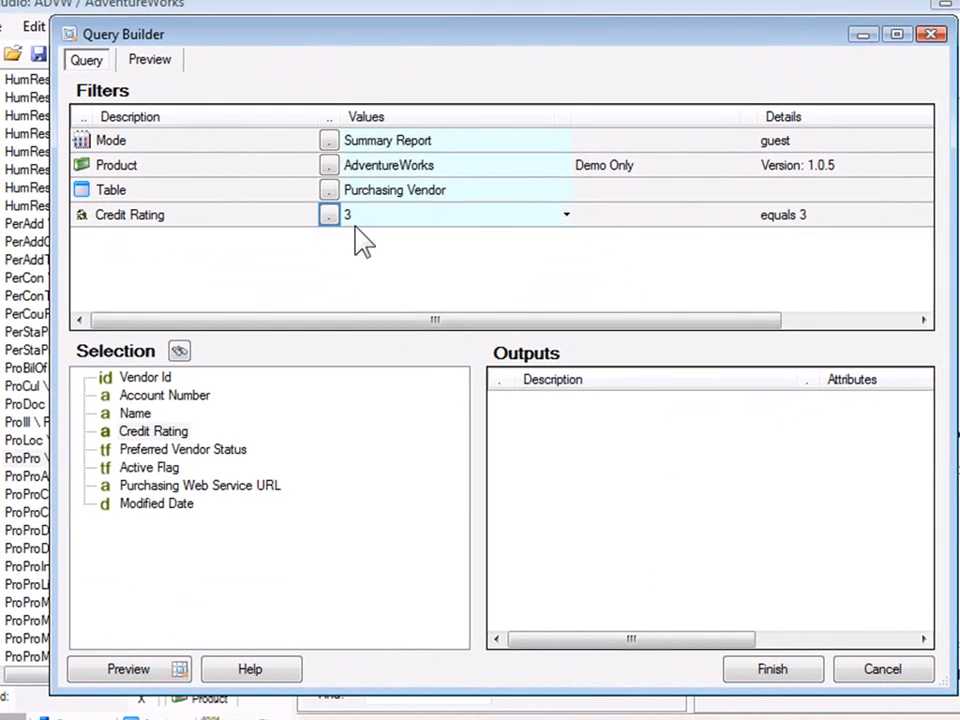
pyautogui.click(365, 215)
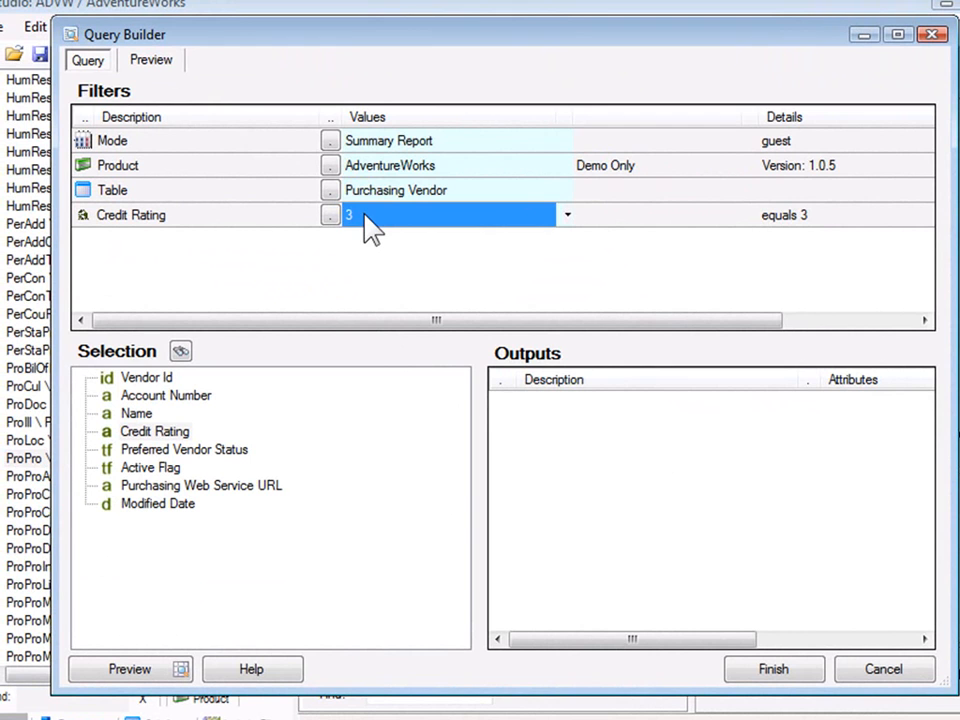
pyautogui.write('0')
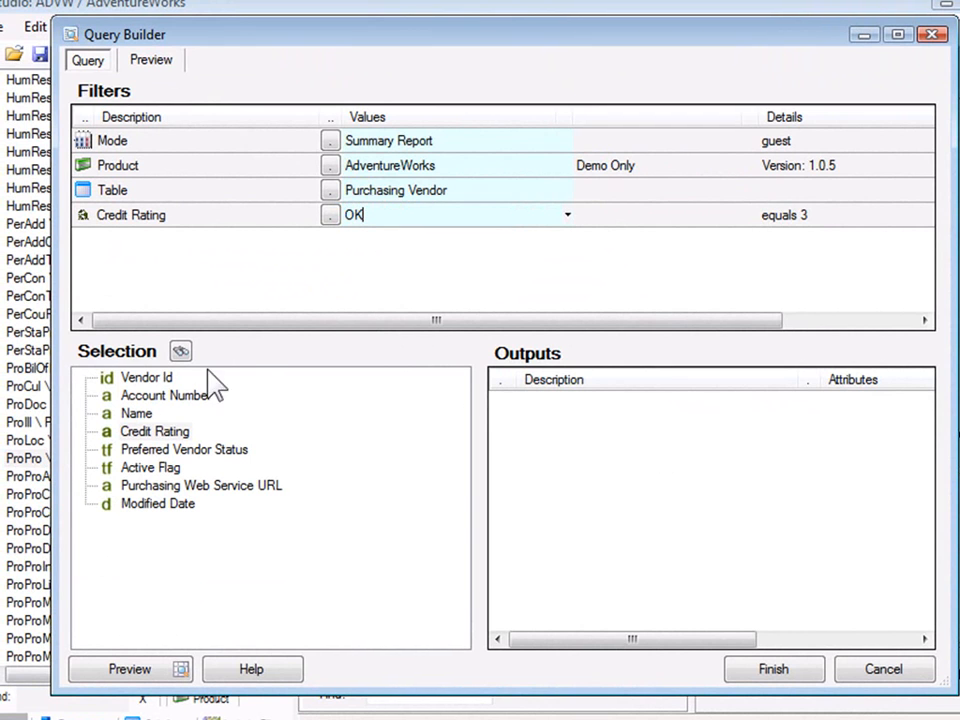
# Step: Add Account Number and Credit Rating as the query's outputs and preview the results
pyautogui.click(148, 380)
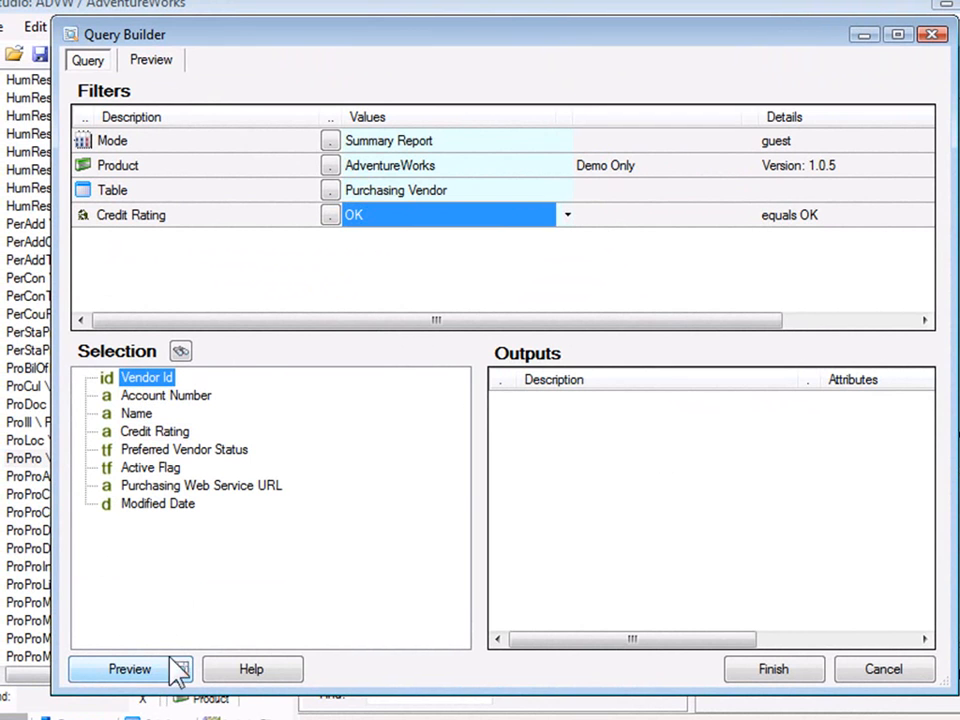
pyautogui.doubleClick(148, 397)
pyautogui.click(140, 433)
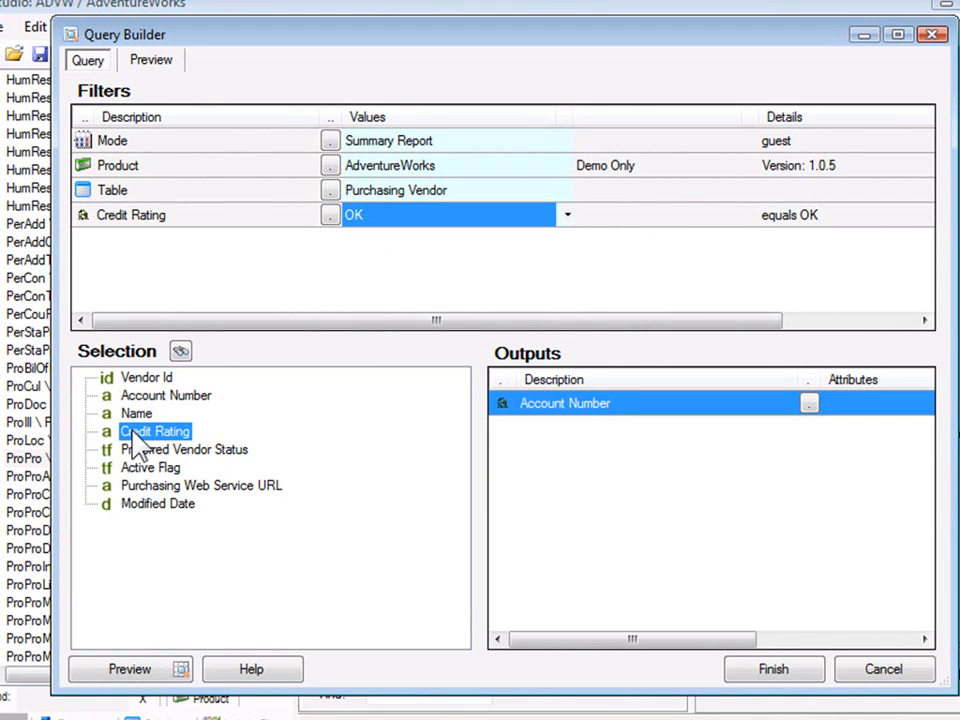
pyautogui.doubleClick(140, 433)
pyautogui.click(127, 671)
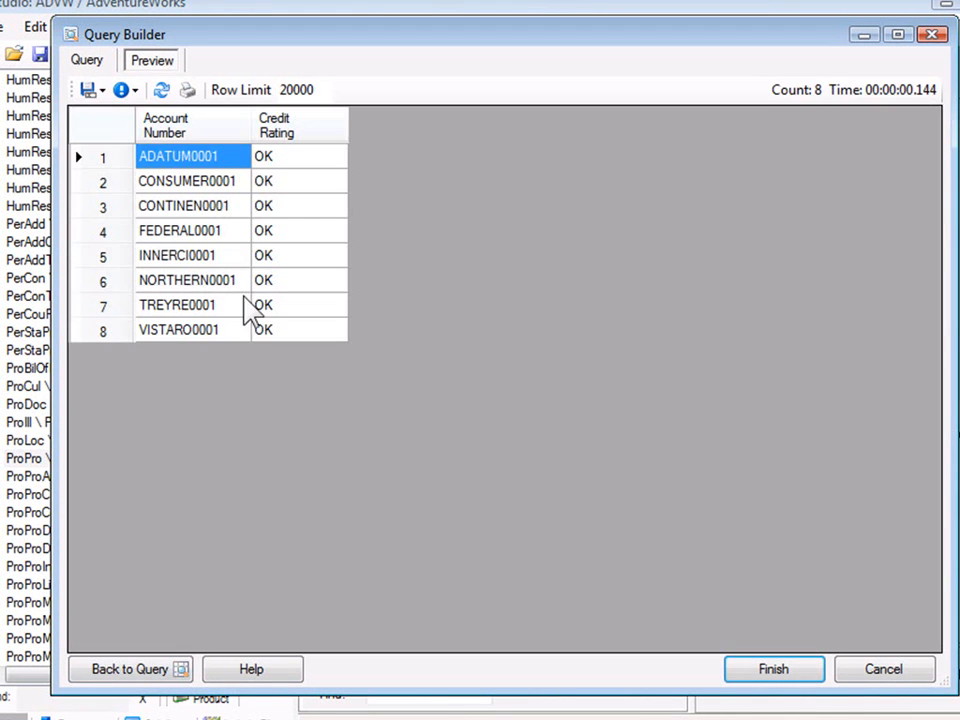
# Step: Examine the Credit Rating condition in the generated SQL through the detailed query information, and close the debug window
pyautogui.click(280, 183)
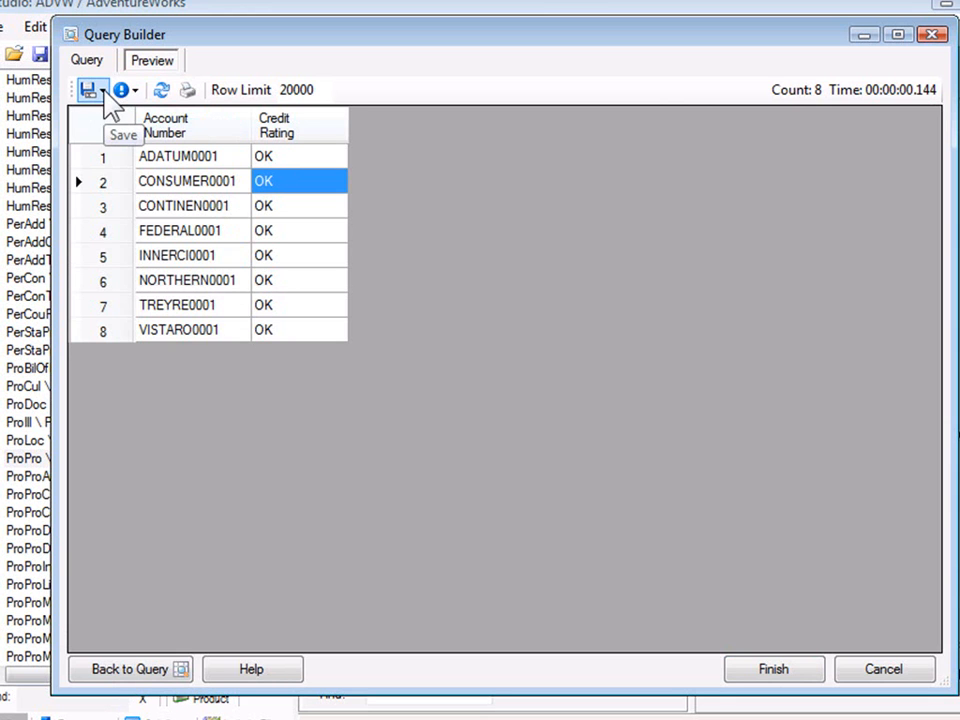
pyautogui.click(133, 92)
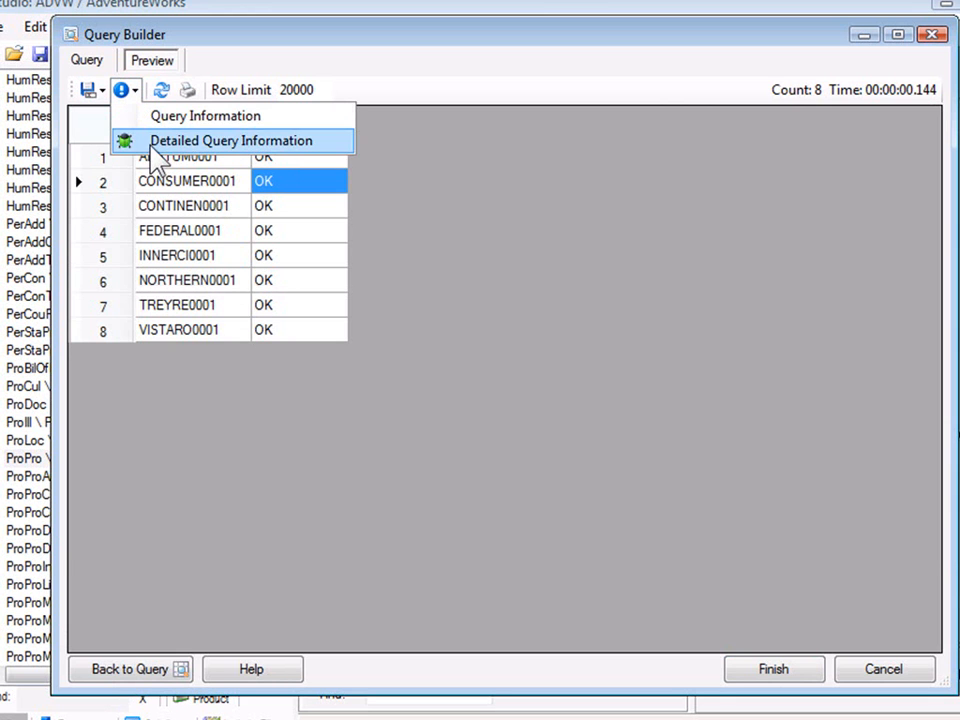
pyautogui.click(158, 141)
pyautogui.click(240, 372)
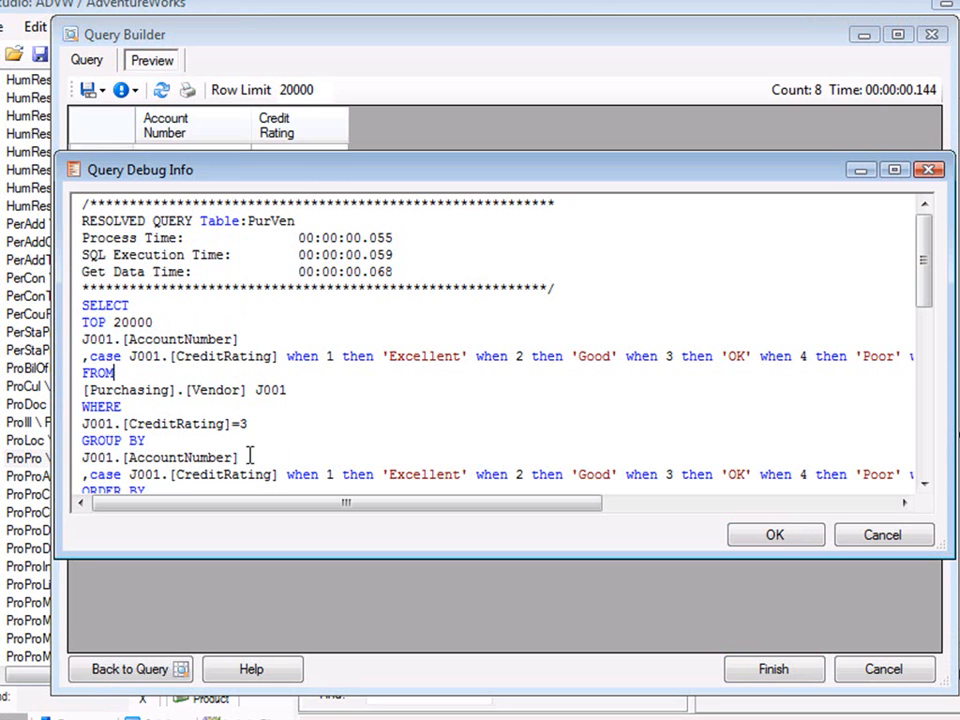
pyautogui.moveTo(259, 424); pyautogui.dragTo(72, 422)
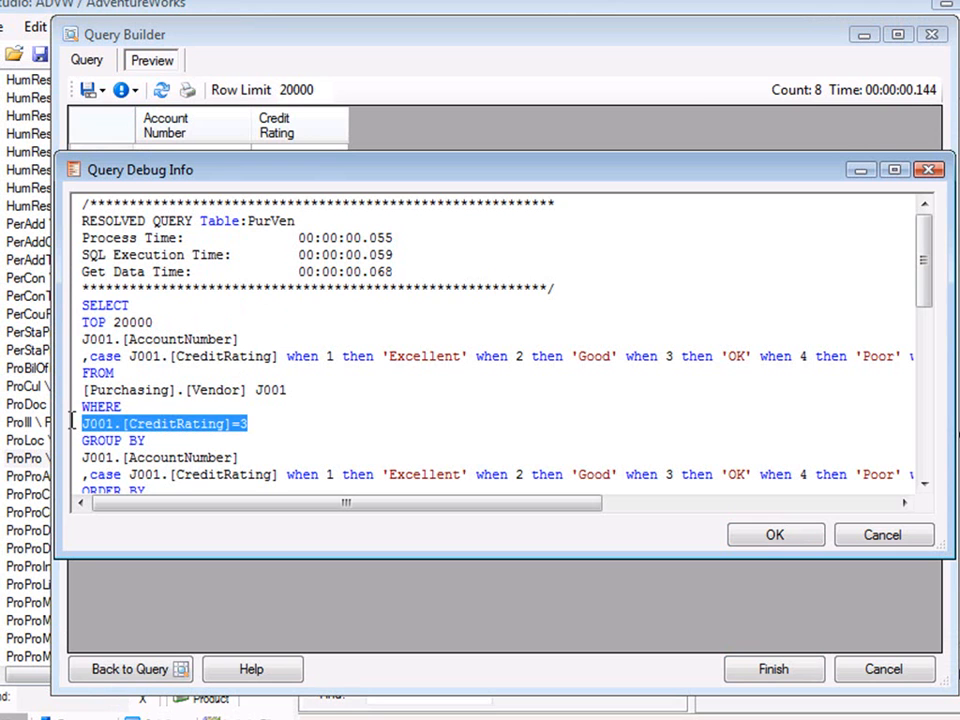
pyautogui.click(212, 440)
pyautogui.moveTo(247, 424); pyautogui.dragTo(115, 427)
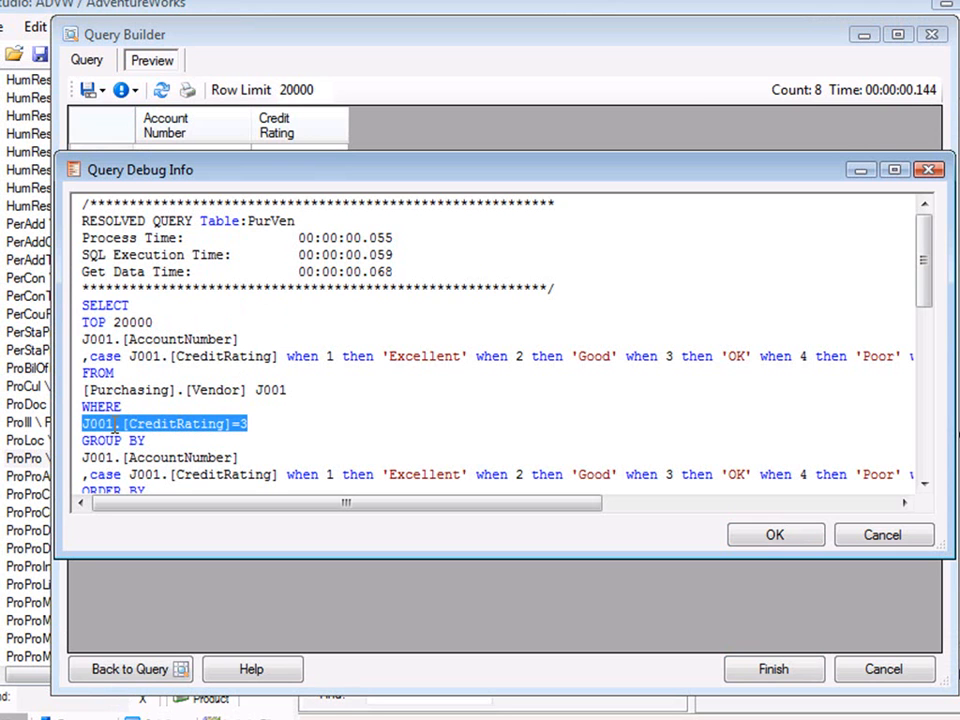
pyautogui.click(206, 443)
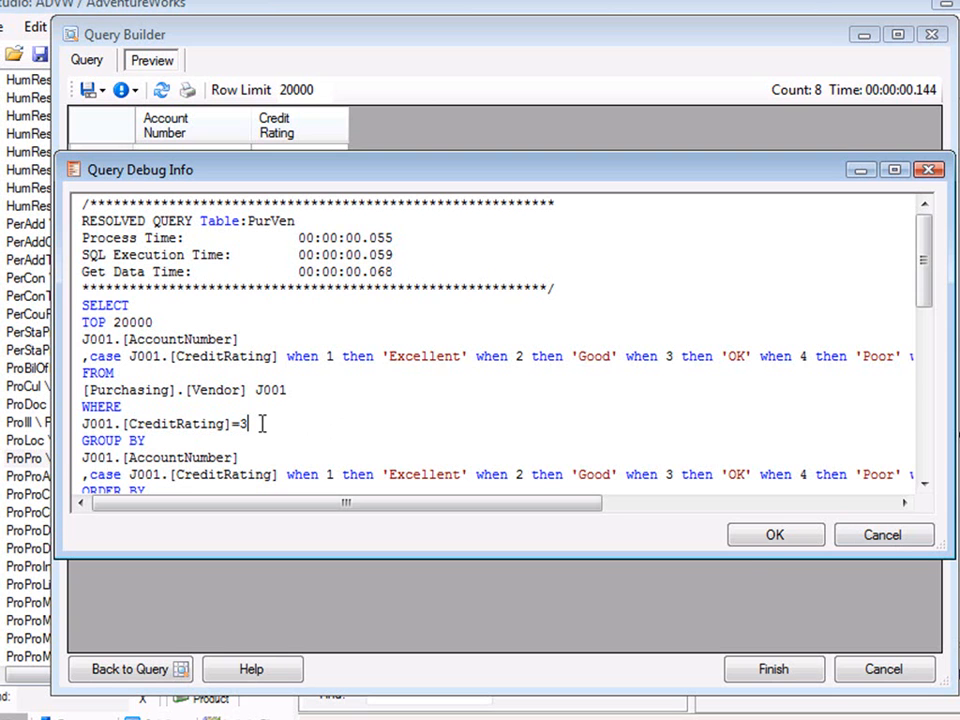
pyautogui.click(879, 534)
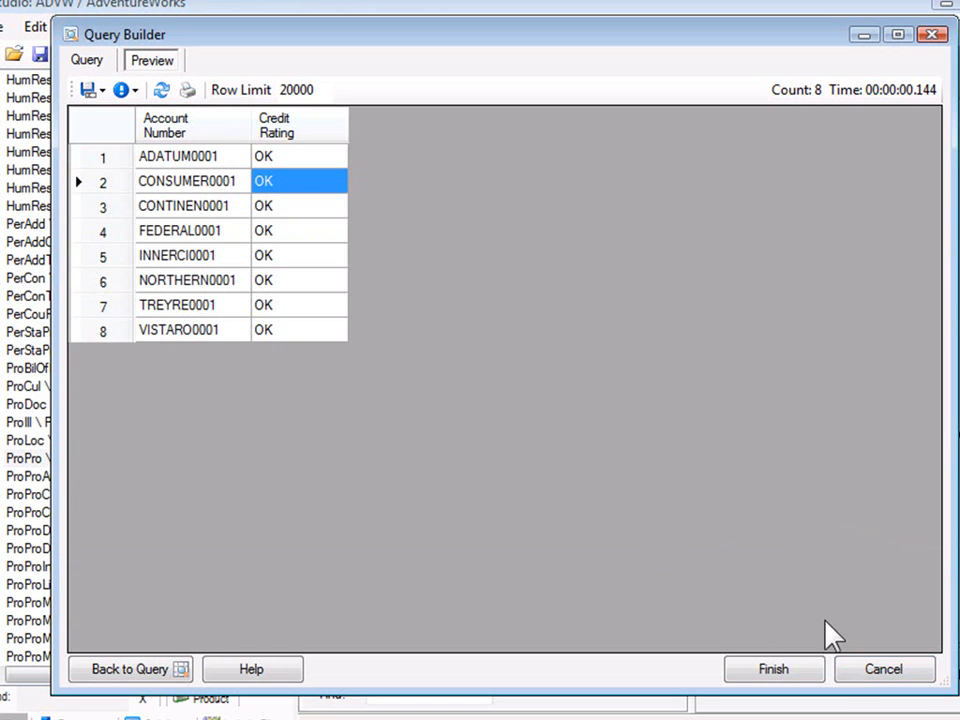
# Step: Add Account Number as a query filter, inspect the columns of its lookup, and close the query without keeping it
pyautogui.click(87, 60)
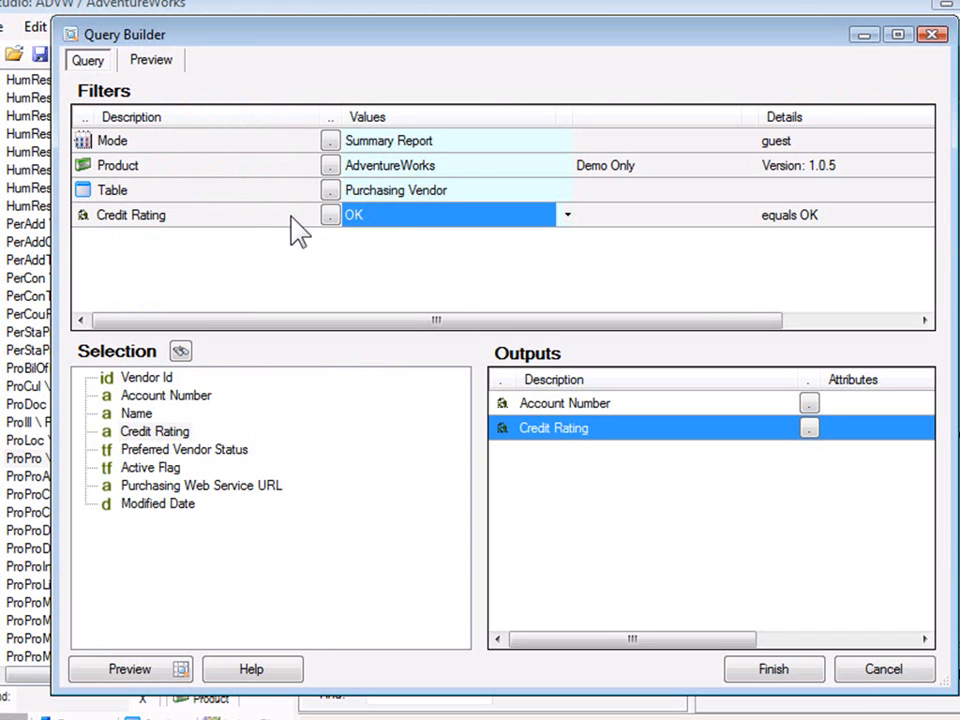
pyautogui.moveTo(197, 395); pyautogui.dragTo(305, 255)
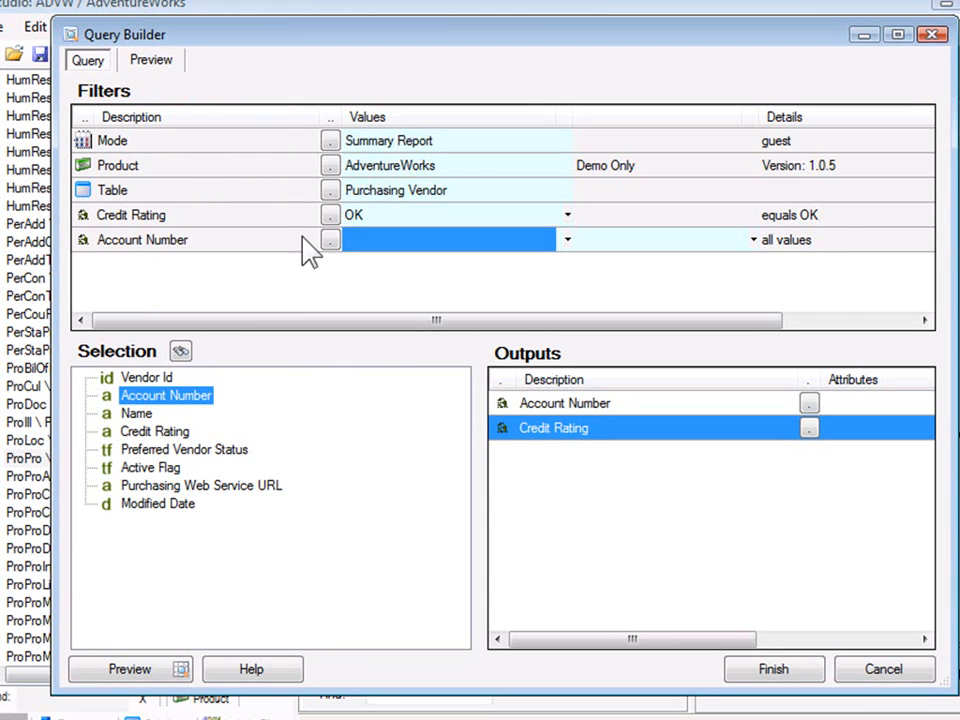
pyautogui.click(330, 240)
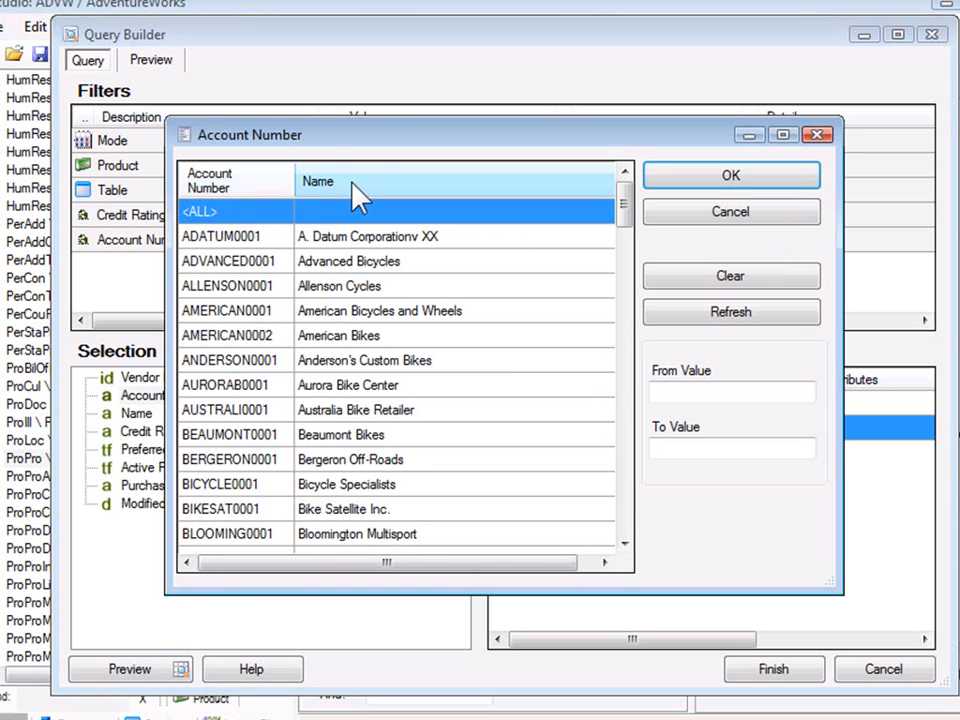
pyautogui.moveTo(450, 567); pyautogui.dragTo(480, 565)
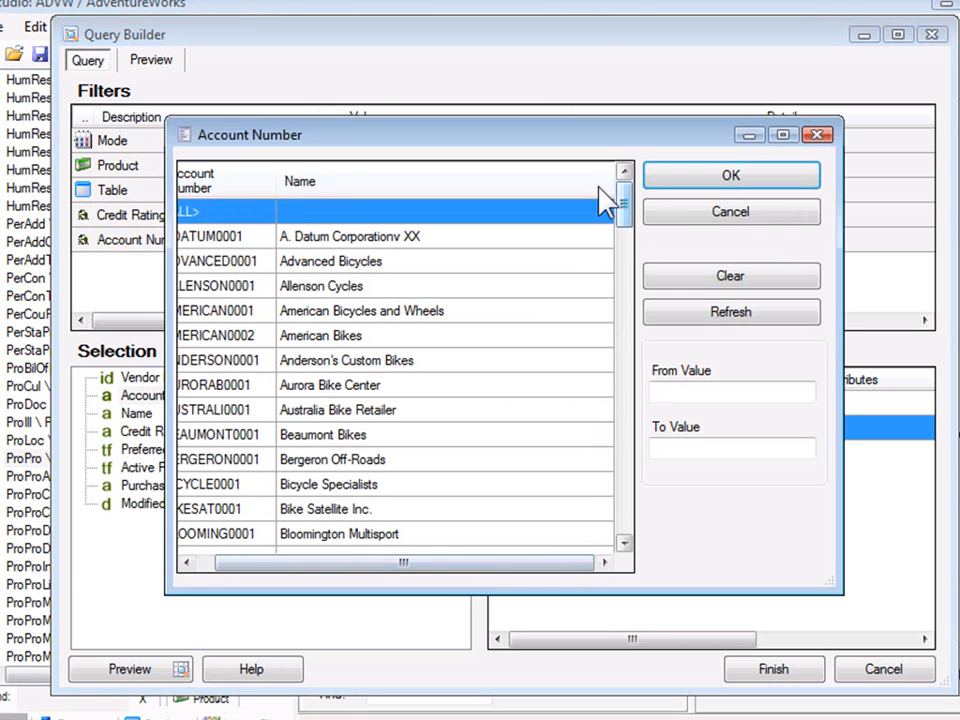
pyautogui.click(722, 215)
pyautogui.click(851, 675)
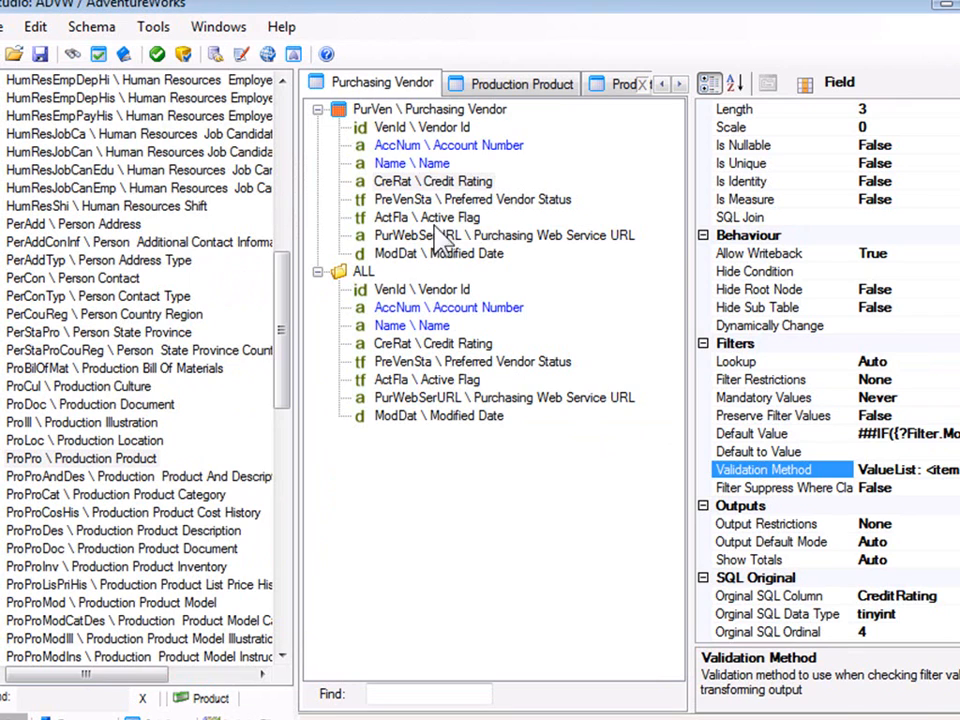
# Step: Change the Purchasing Vendor Account Number field's lookup to a Field List of Account Number, Name and Credit Rating, and save the schema
pyautogui.click(435, 147)
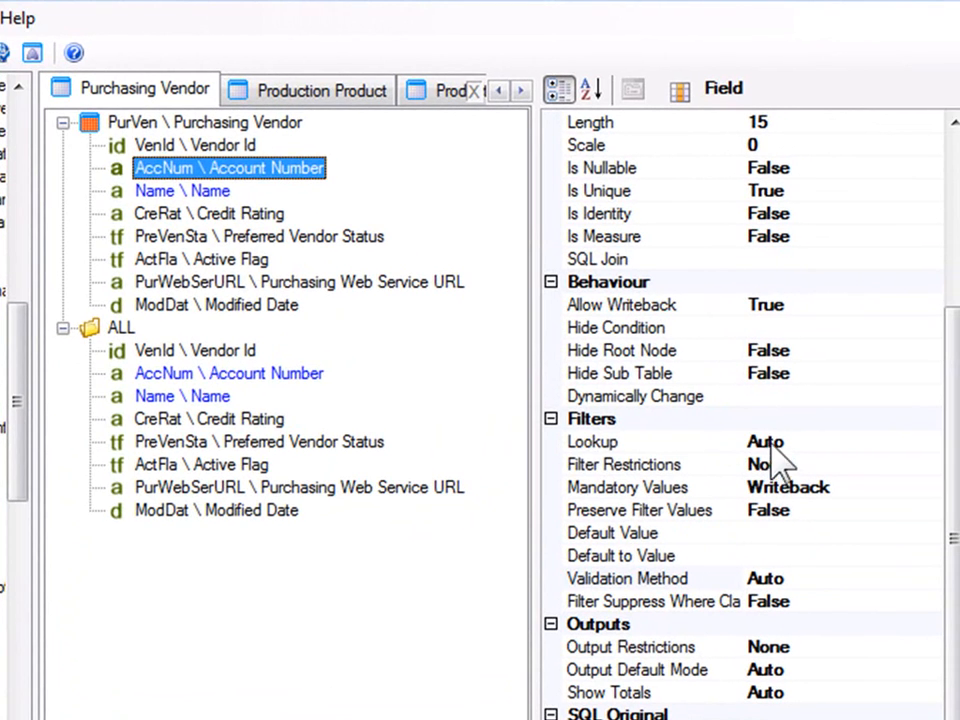
pyautogui.click(772, 445)
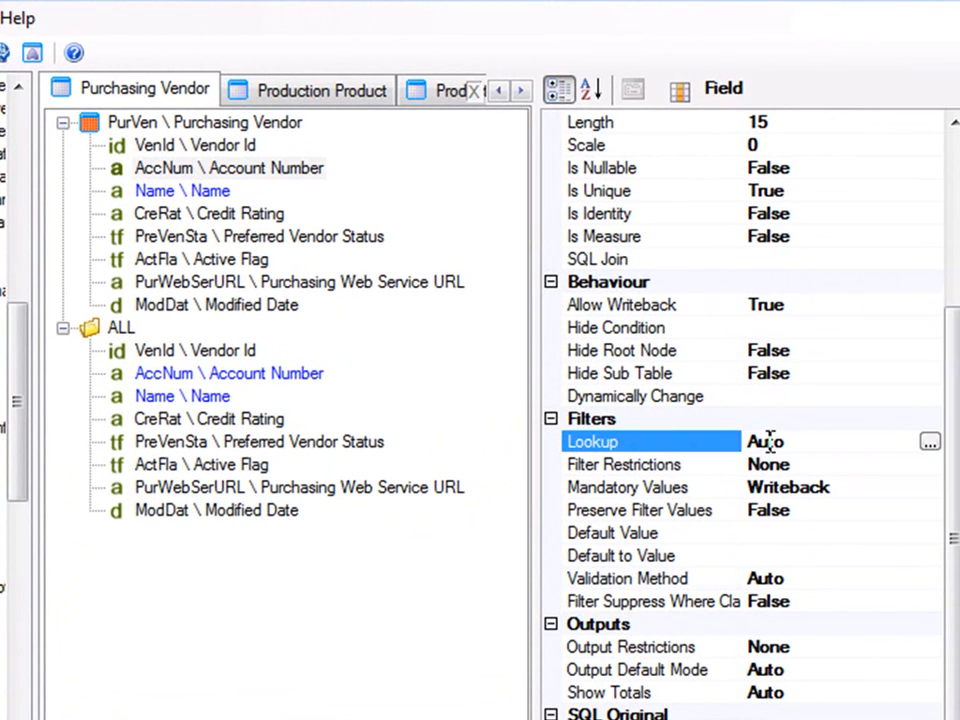
pyautogui.click(928, 440)
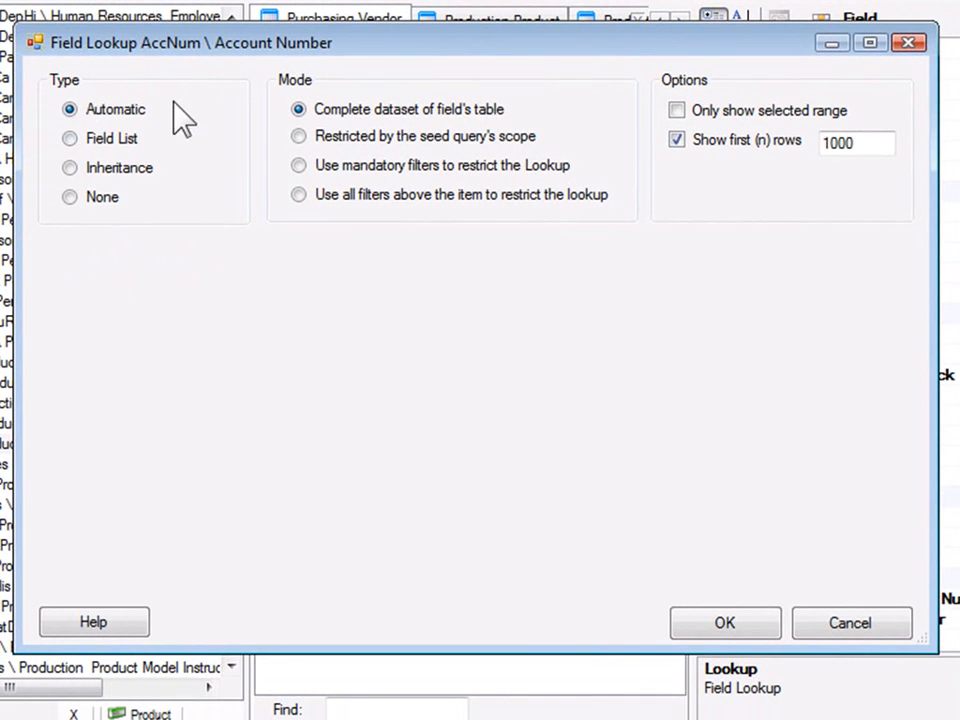
pyautogui.click(111, 140)
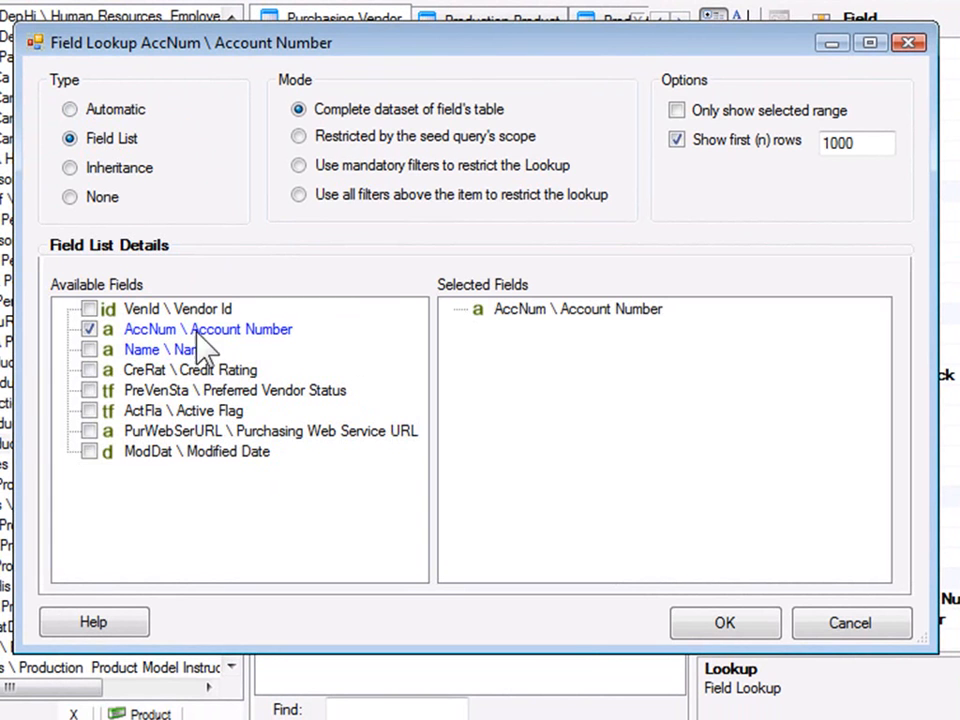
pyautogui.click(89, 350)
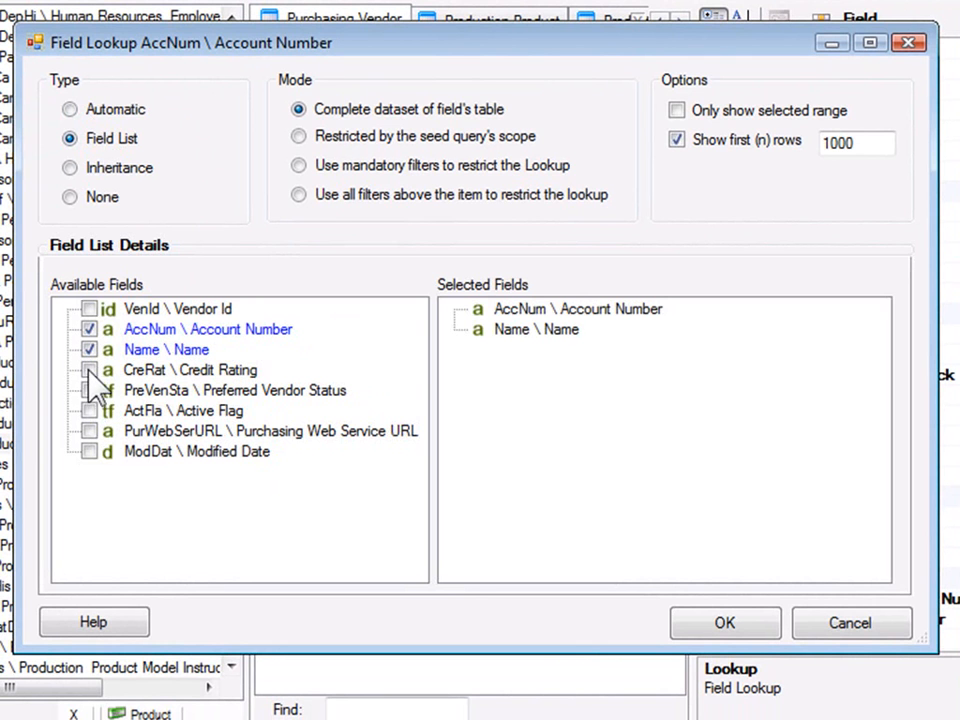
pyautogui.click(89, 370)
pyautogui.click(737, 620)
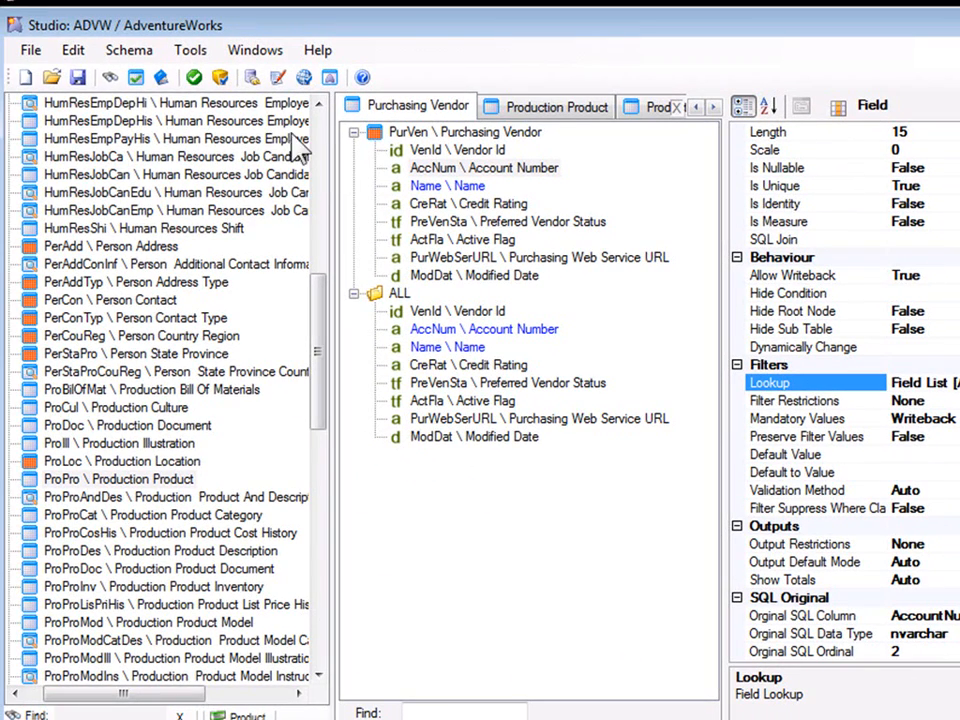
pyautogui.click(82, 77)
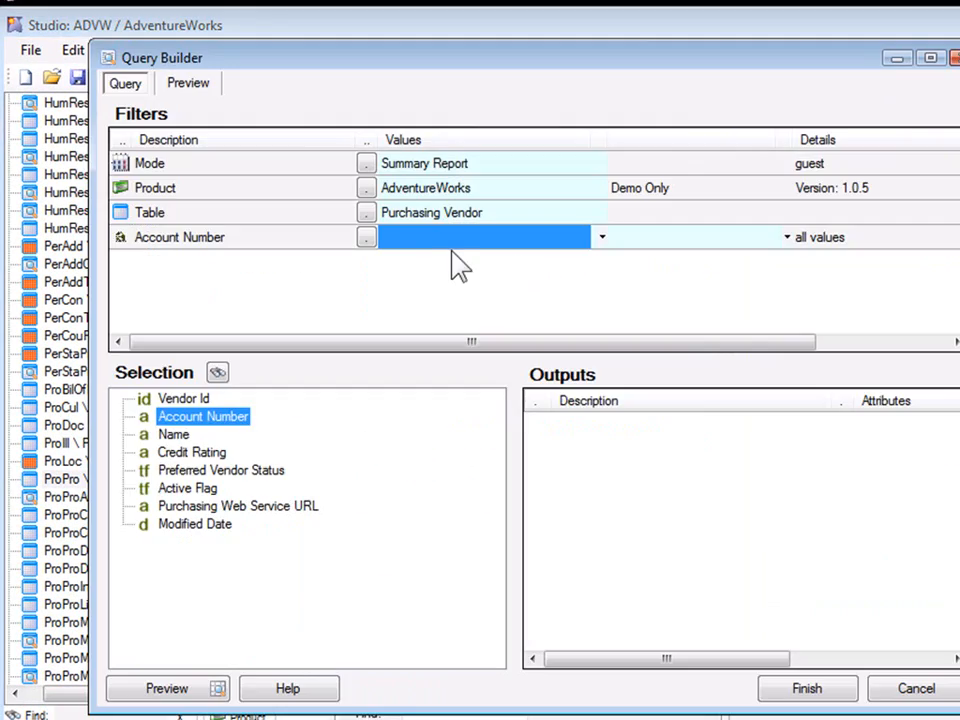
# Step: Examine the columns in the Account Number filter's lookup in a Purchasing Vendor query, and close it without choosing a value
pyautogui.click(366, 237)
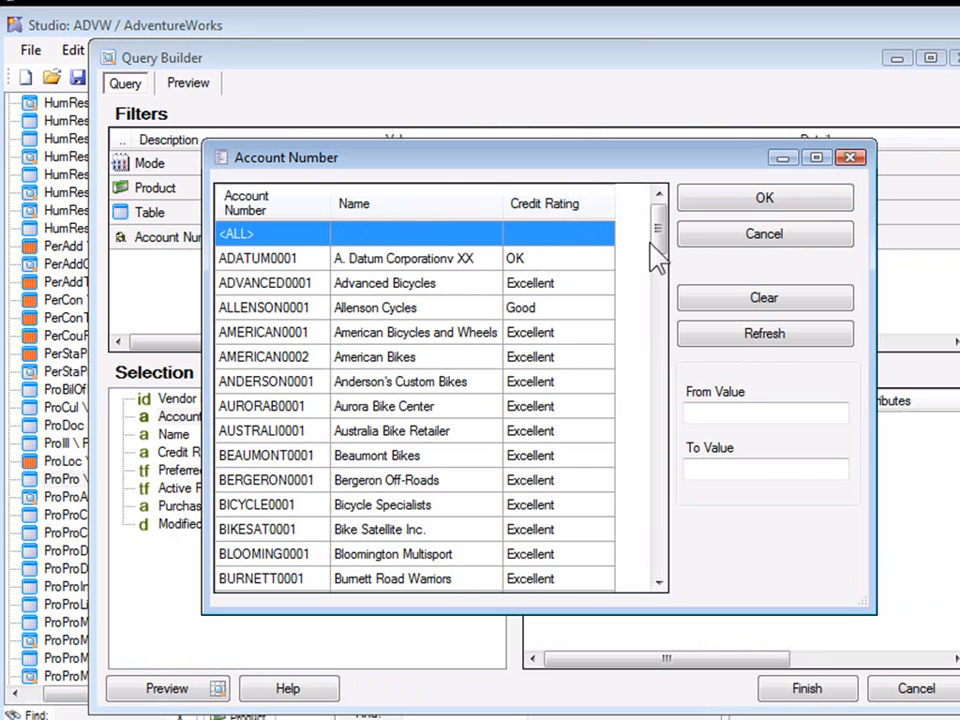
pyautogui.click(714, 240)
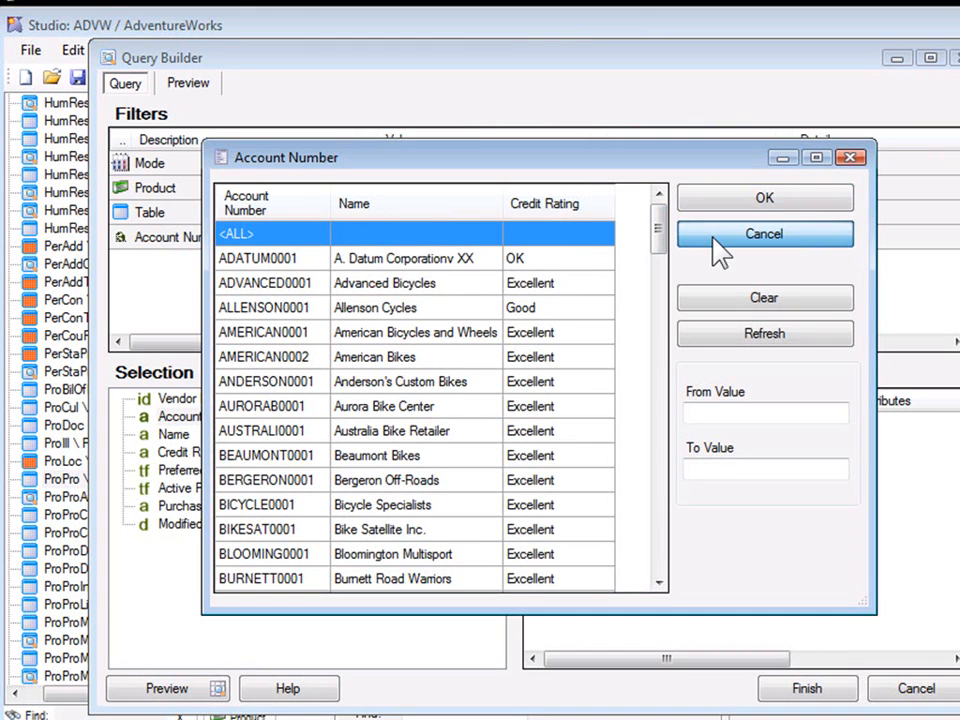
pyautogui.click(713, 238)
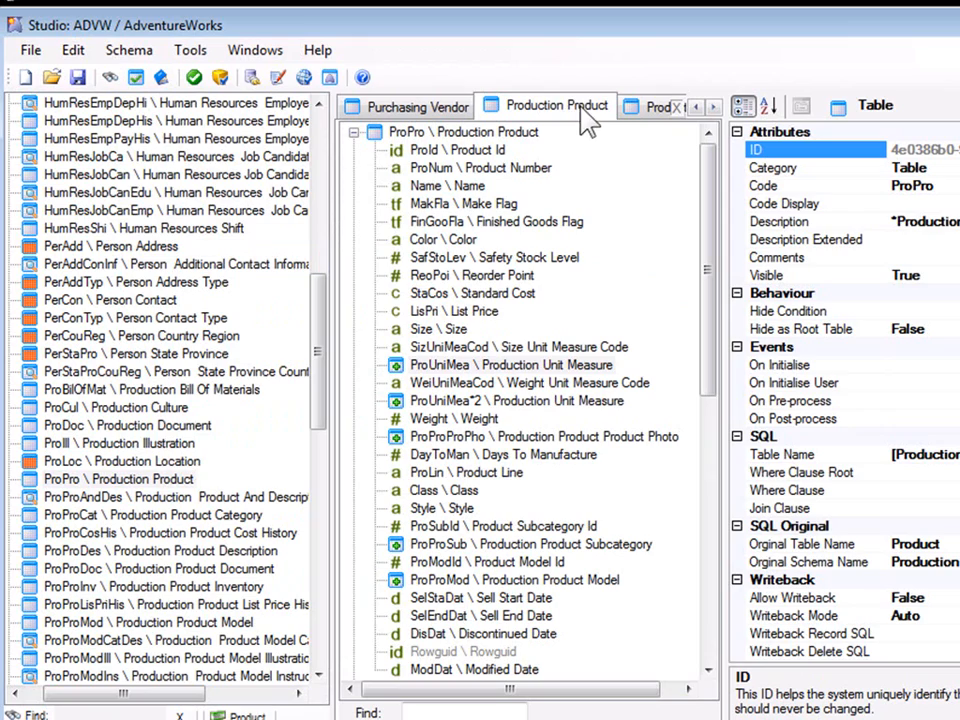
# Step: Open the Production Unit Measure table linked beneath the Size Unit Measure Code field in the Production Product table
pyautogui.click(448, 350)
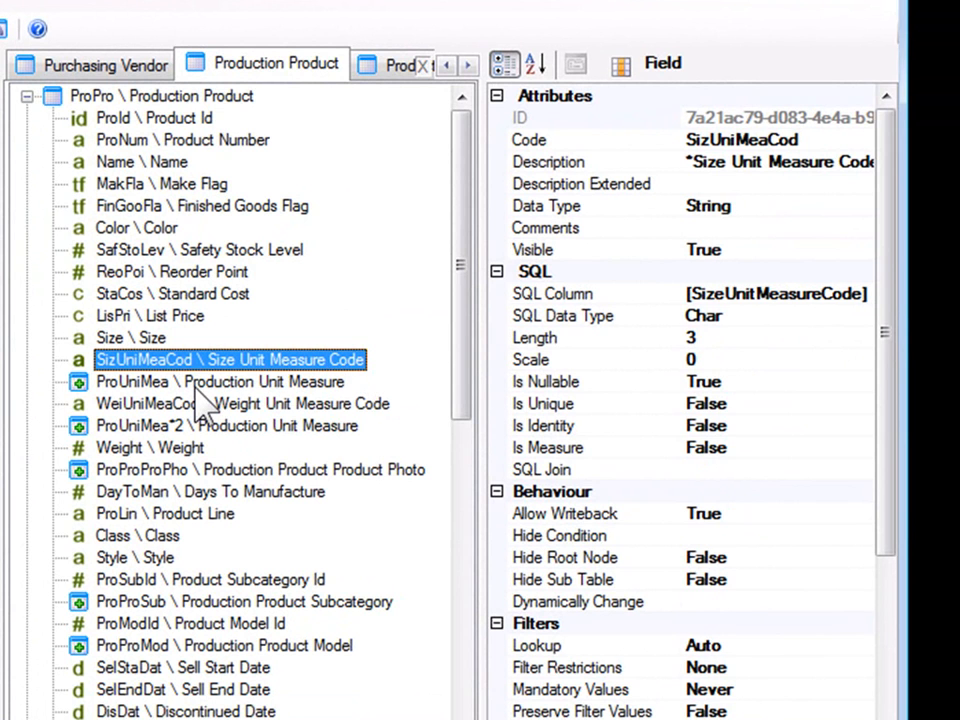
pyautogui.click(198, 386)
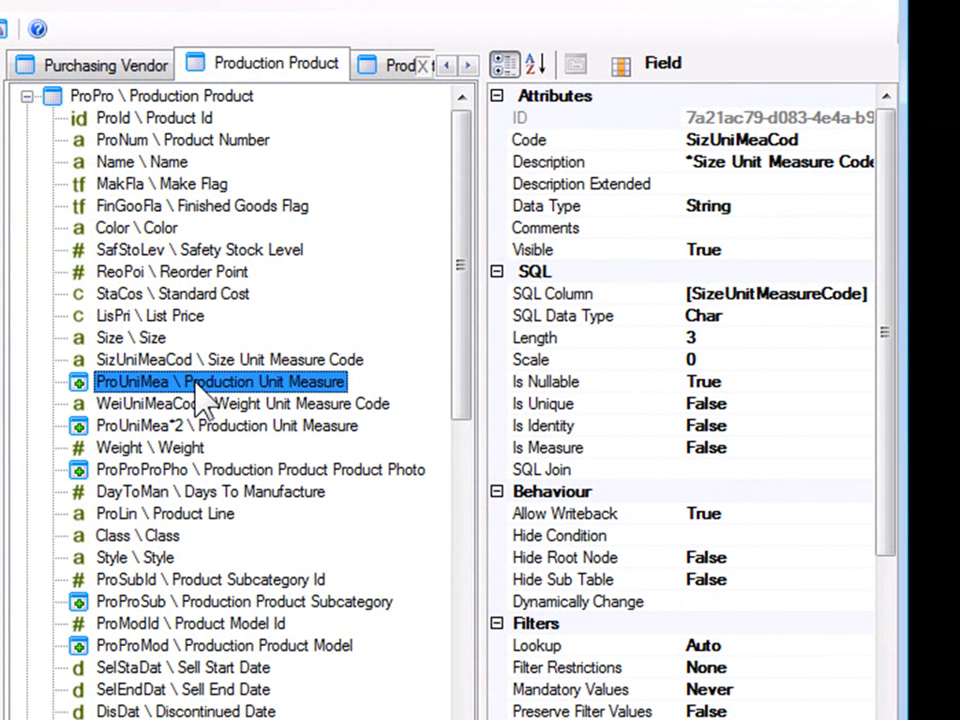
pyautogui.doubleClick(198, 386)
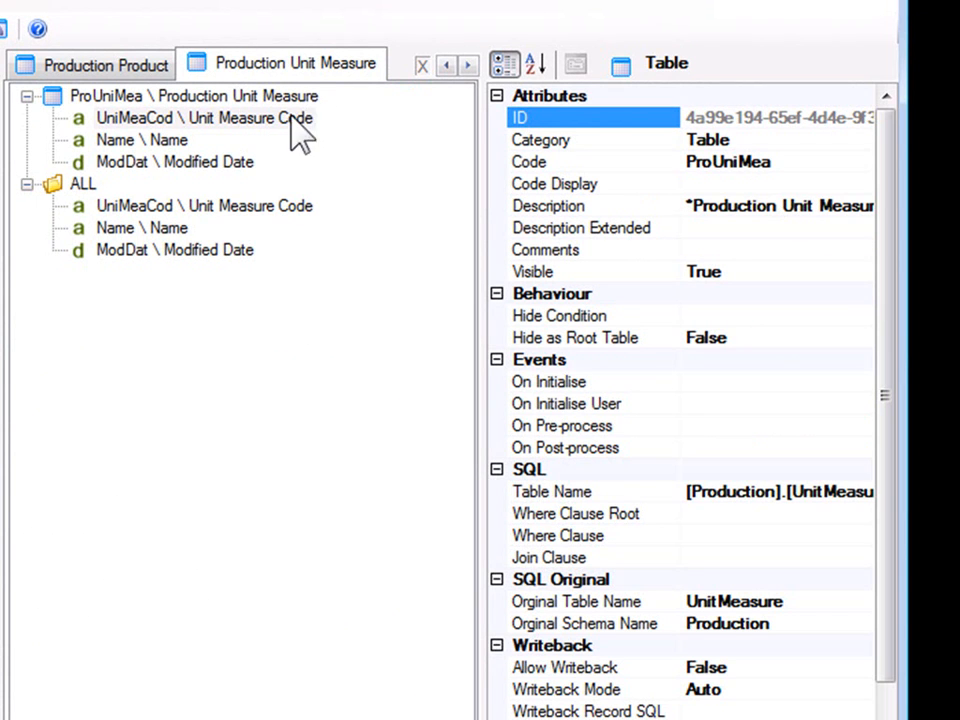
# Step: Compare the Unit Measure Code field in Production Unit Measure with Production Product's Size Unit Measure Code field and its join
pyautogui.click(140, 118)
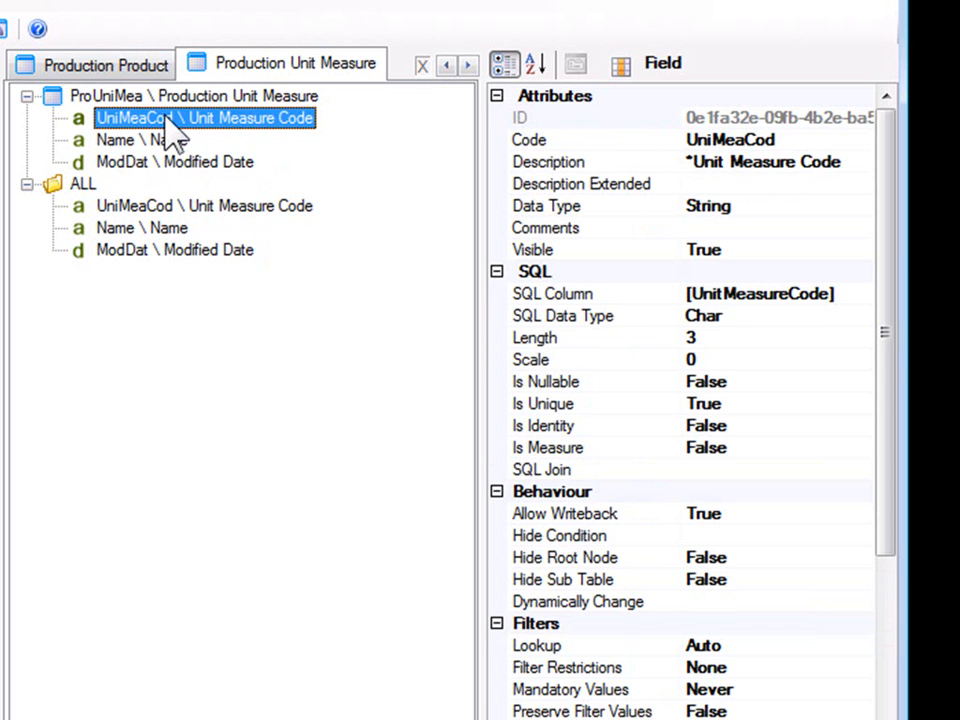
pyautogui.click(110, 70)
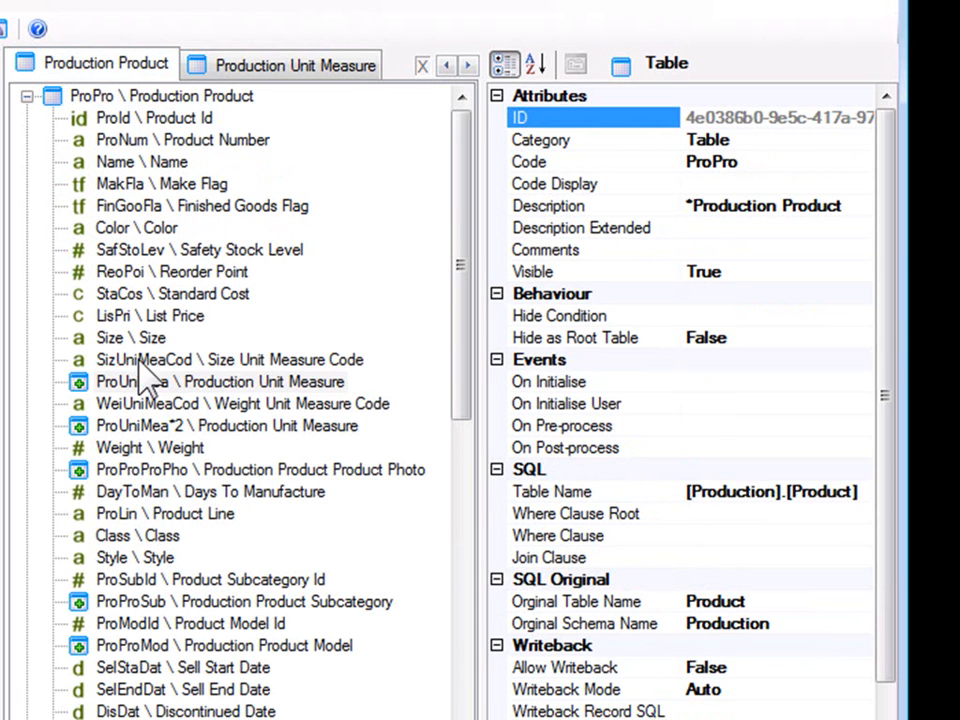
pyautogui.click(194, 364)
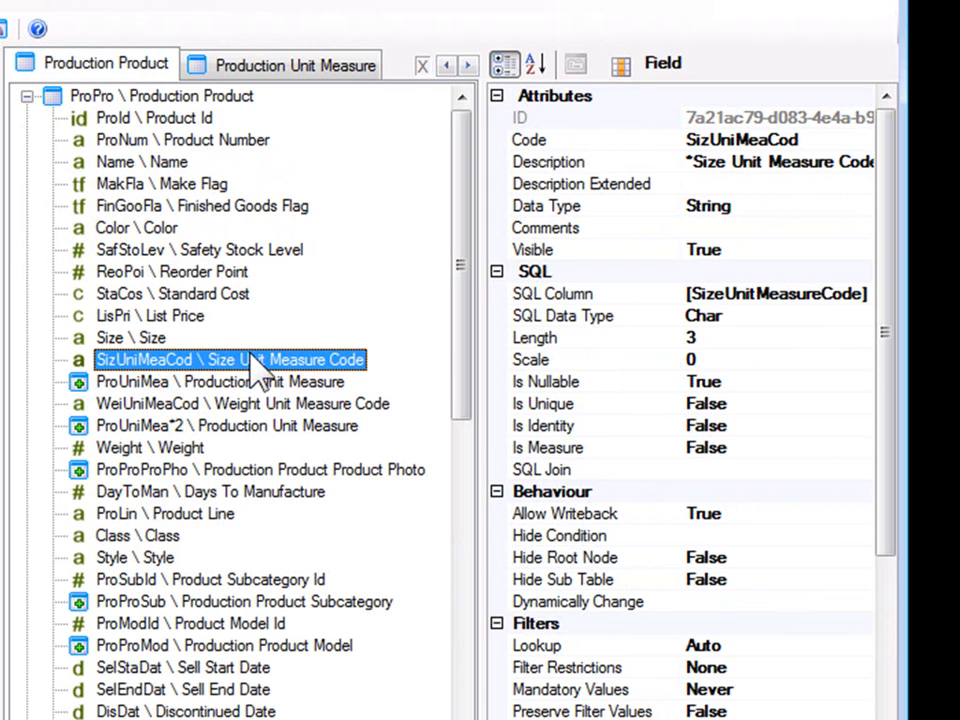
pyautogui.click(231, 386)
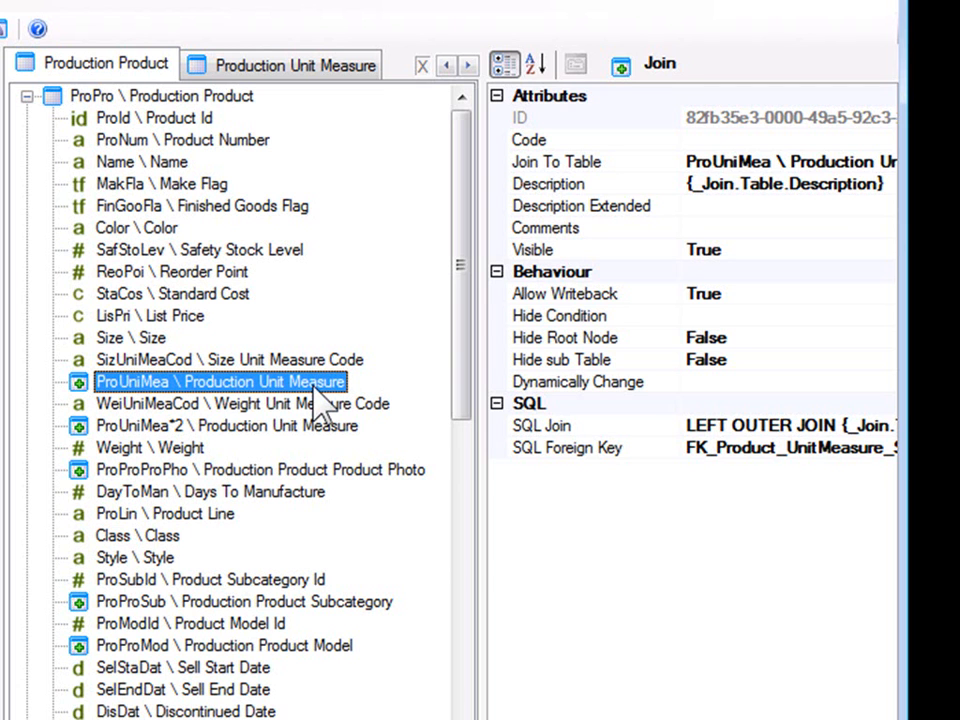
# Step: Set the lookup type of the Size Unit Measure Code field in Production Product to Inheritance
pyautogui.click(297, 362)
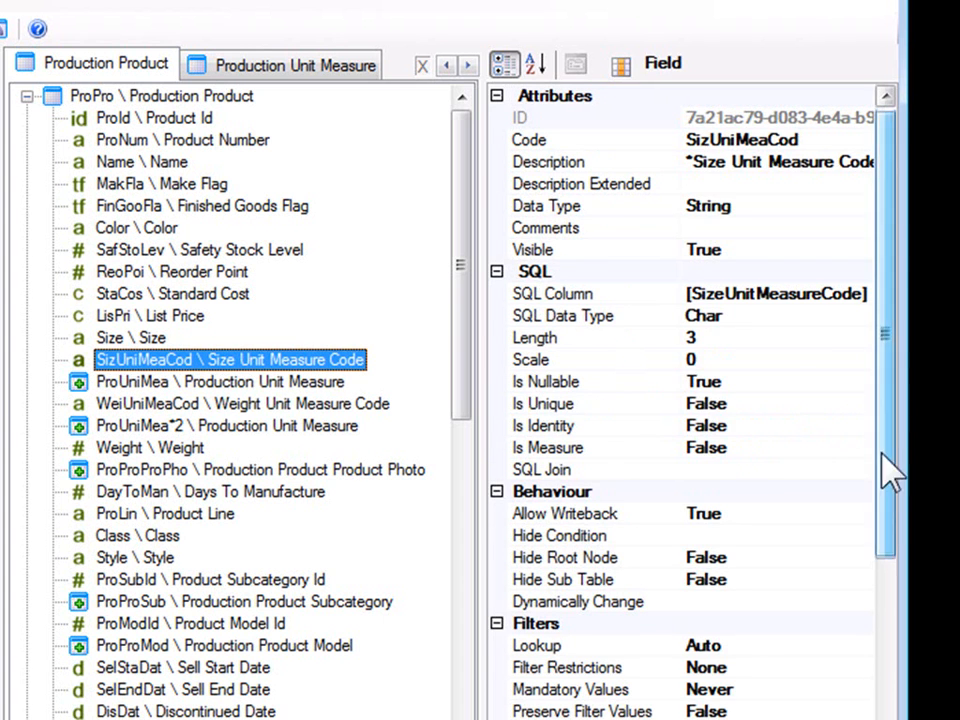
pyautogui.moveTo(882, 403); pyautogui.dragTo(872, 568)
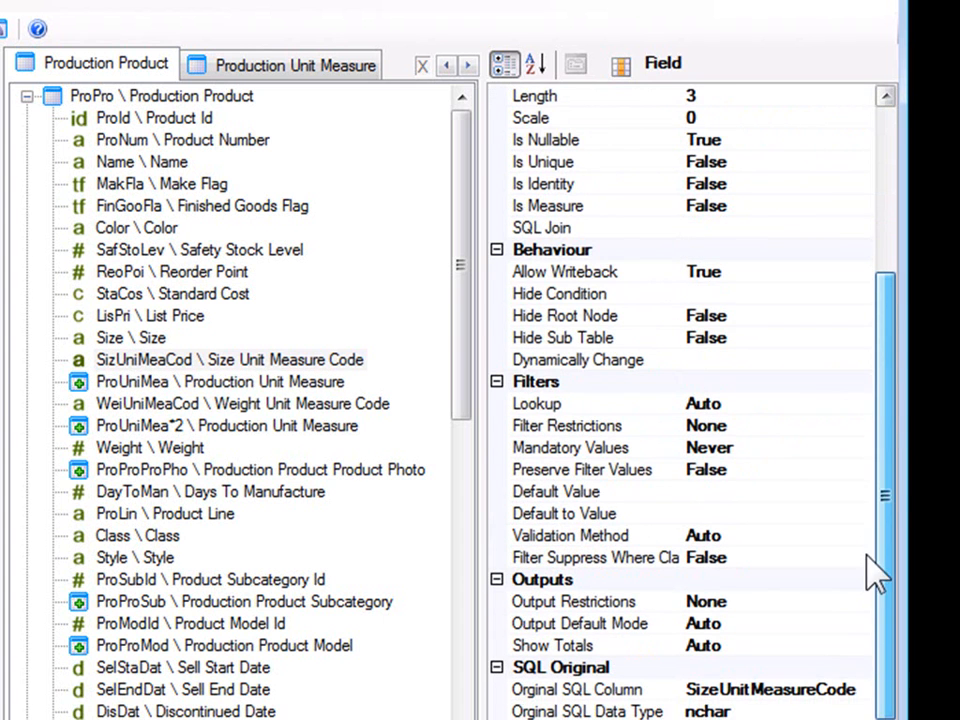
pyautogui.click(737, 403)
pyautogui.click(860, 404)
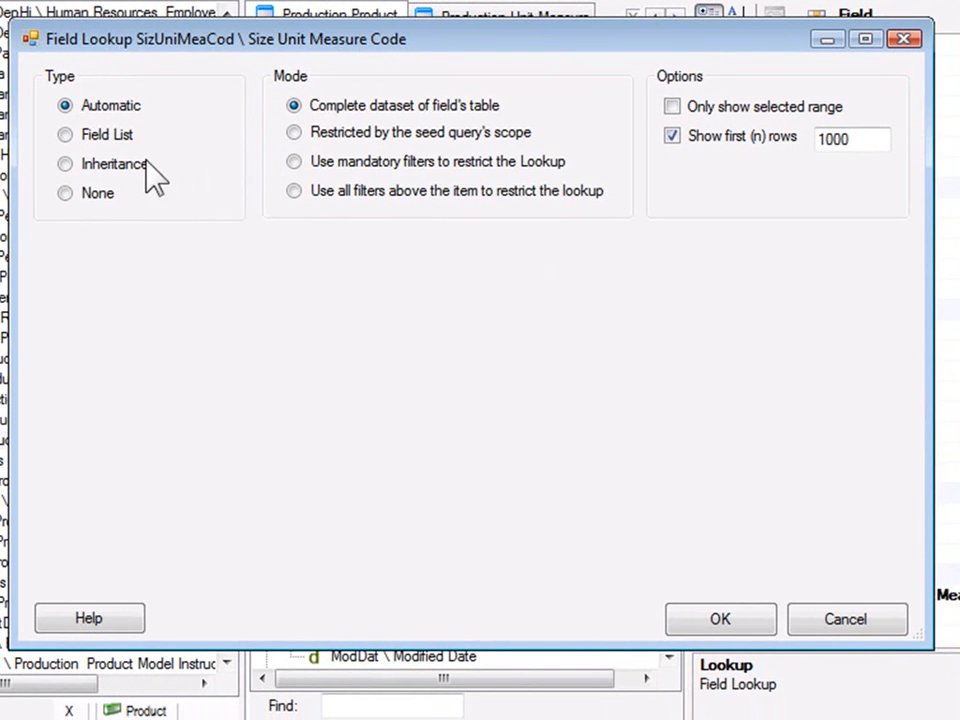
pyautogui.click(101, 168)
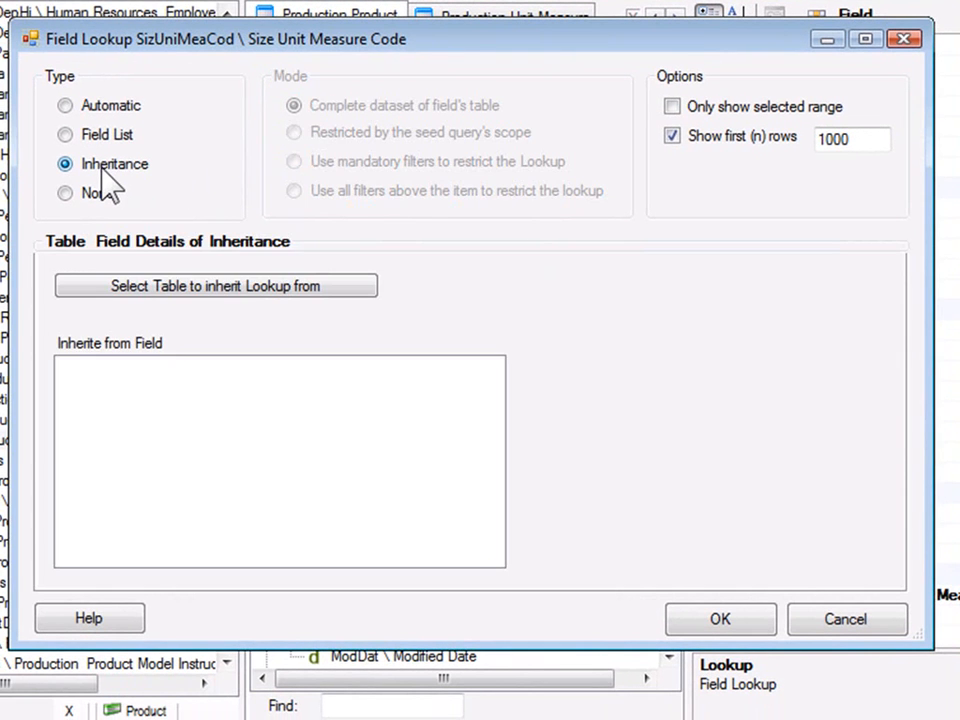
# Step: Inherit the Size Unit Measure Code lookup from the Unit Measure Code field of the Production Unit Measure table and confirm the settings
pyautogui.click(238, 292)
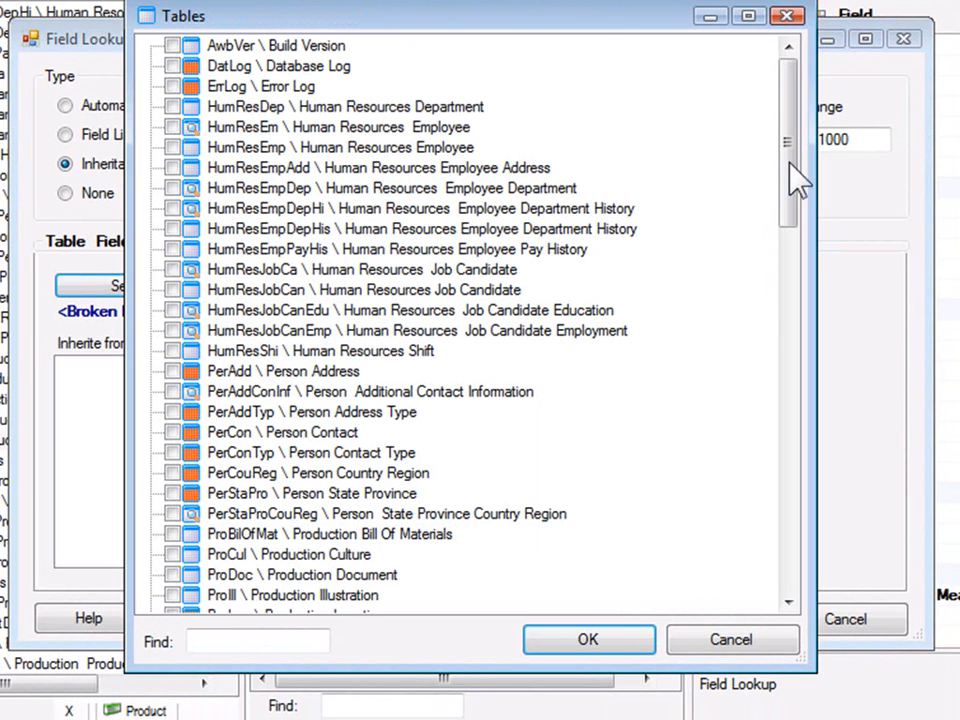
pyautogui.moveTo(596, 26); pyautogui.dragTo(756, 99)
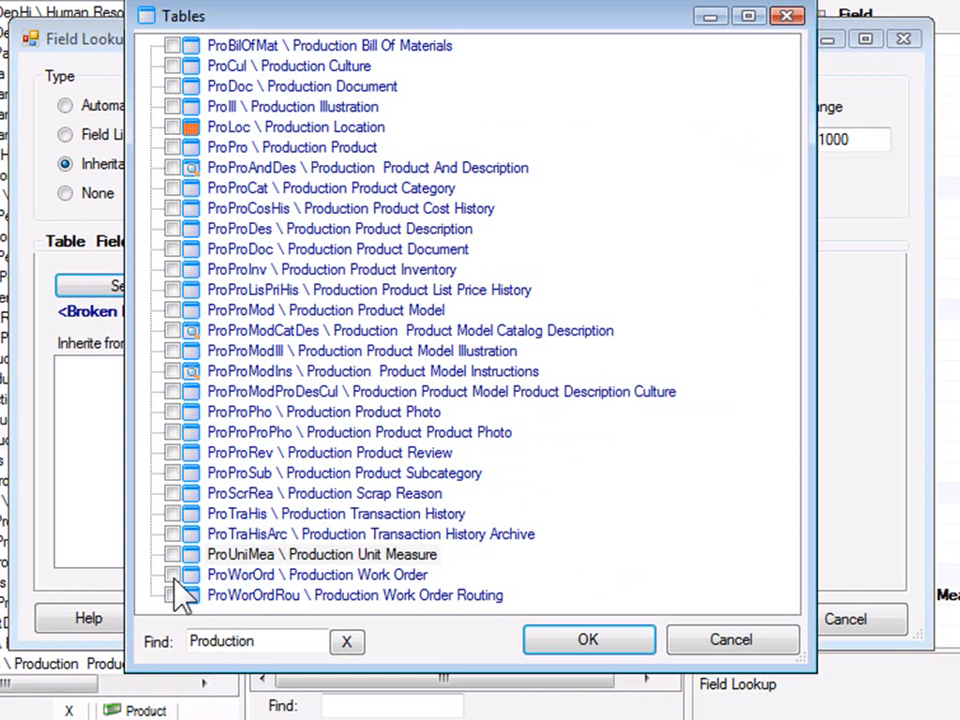
pyautogui.click(172, 554)
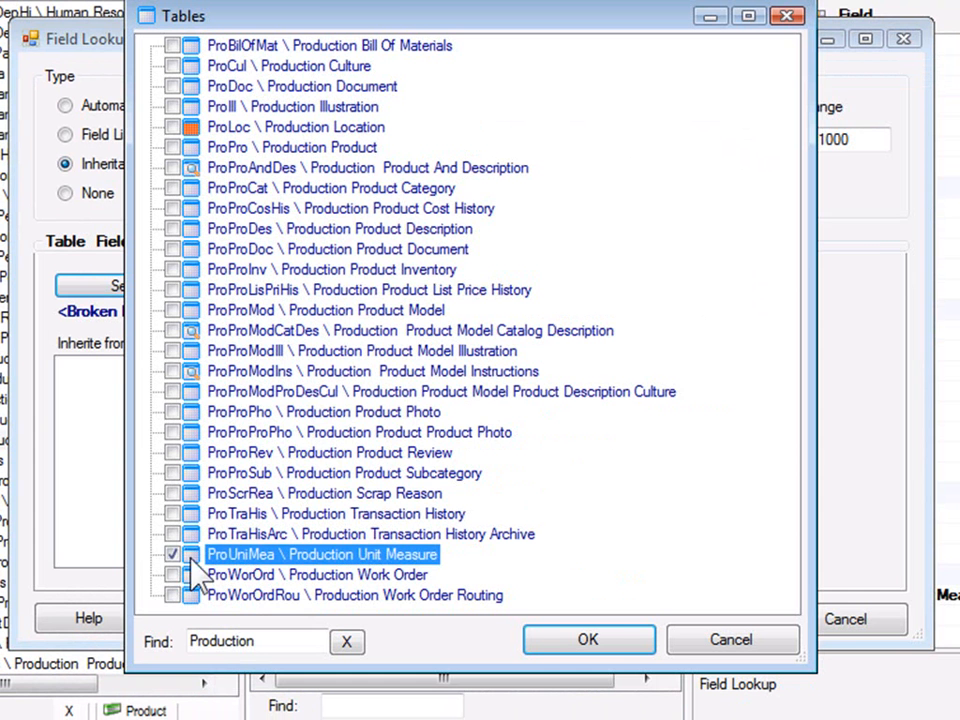
pyautogui.click(618, 640)
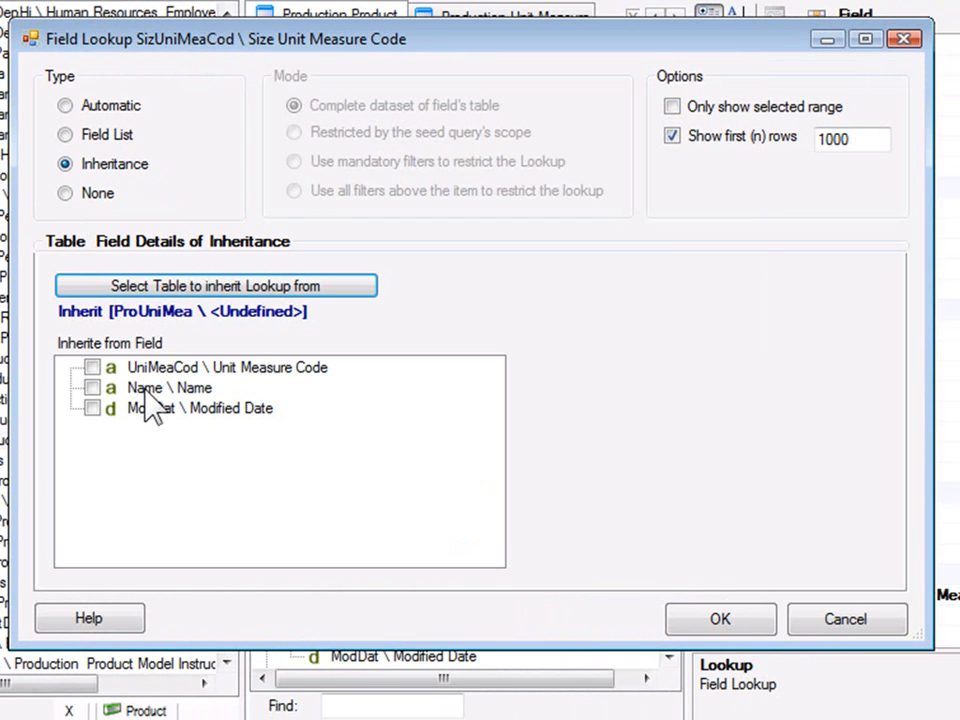
pyautogui.click(92, 368)
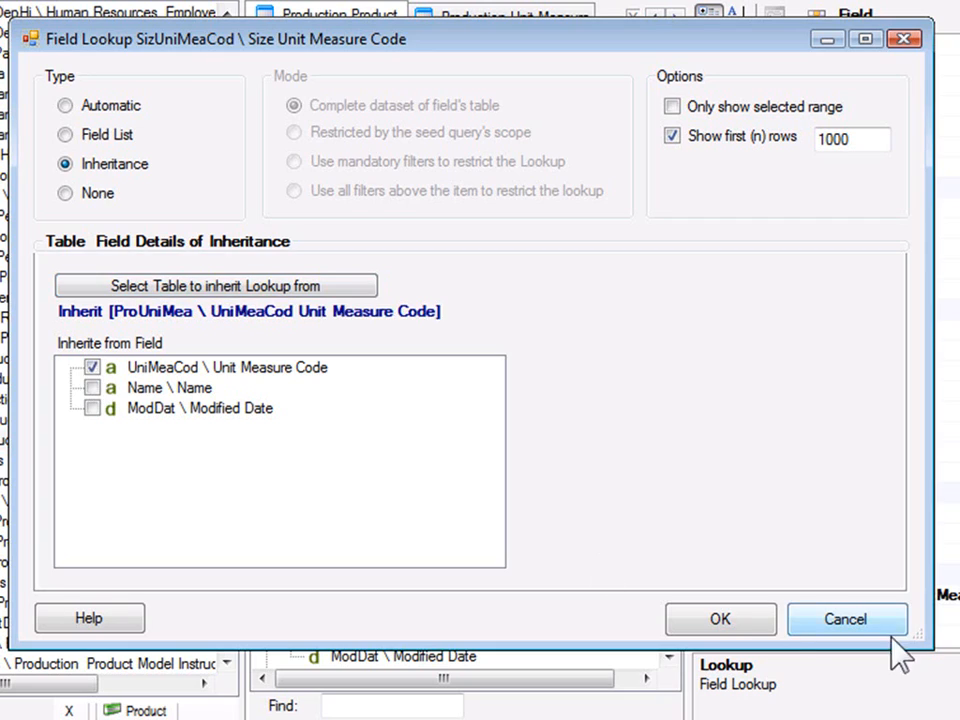
pyautogui.click(714, 622)
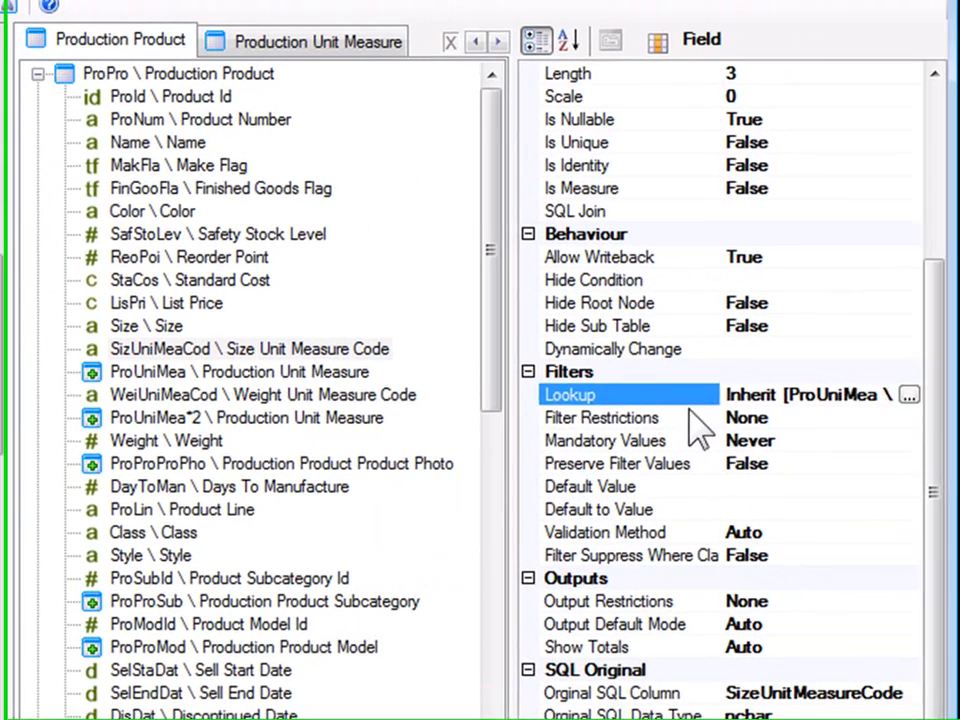
pyautogui.click(851, 352)
pyautogui.click(735, 396)
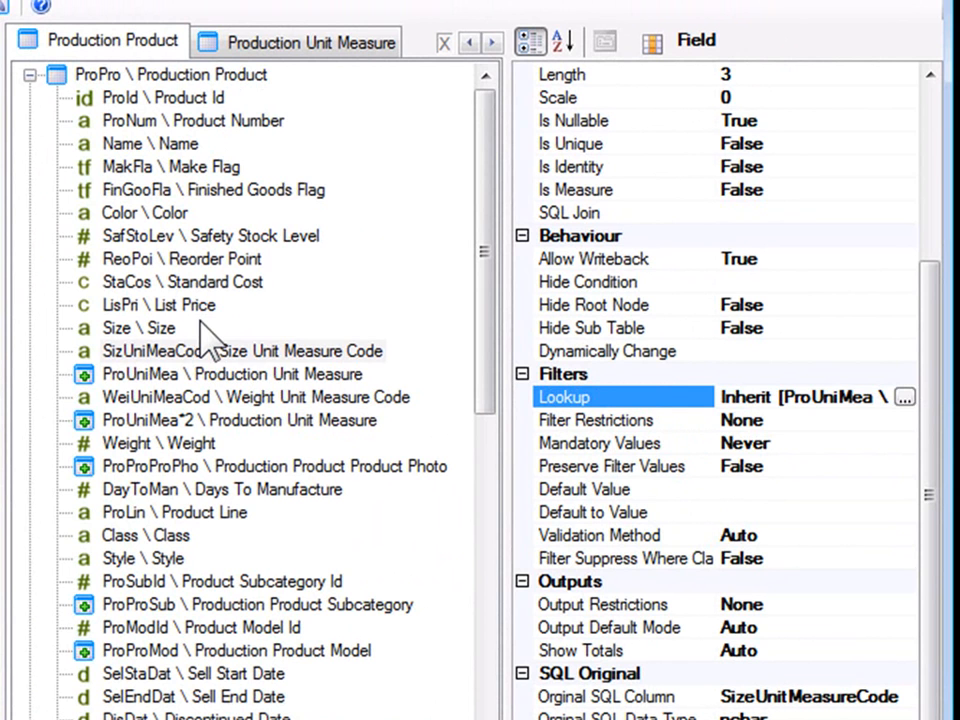
# Step: Compare the lookups of the Safety Stock Level, Name and Product Number fields, and inspect Product Number's lookup mode and row-limit options without changing them
pyautogui.click(183, 244)
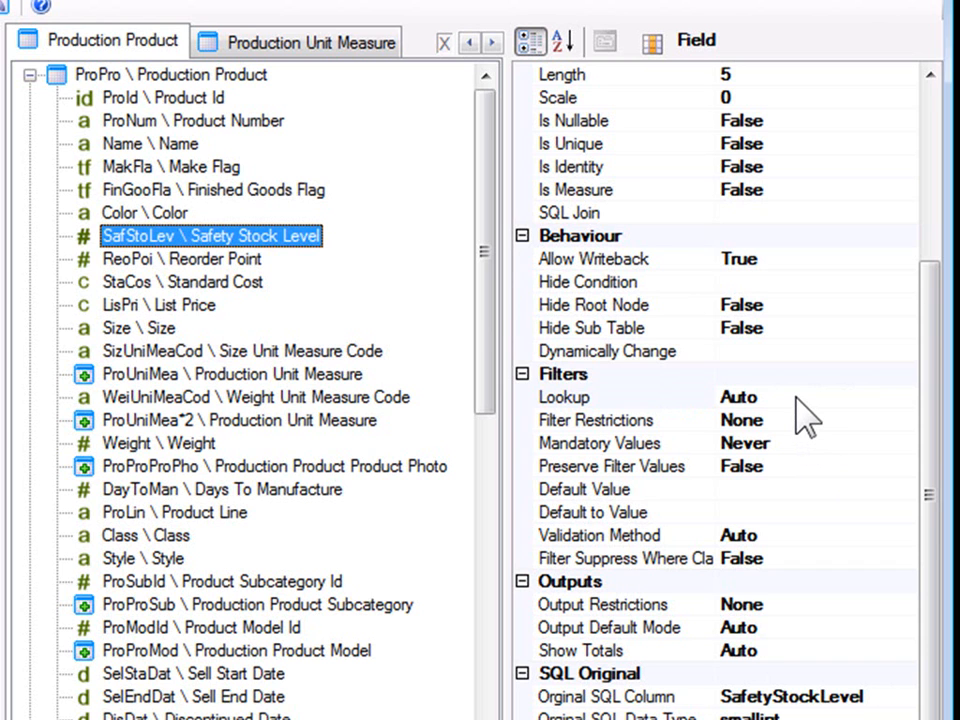
pyautogui.click(150, 144)
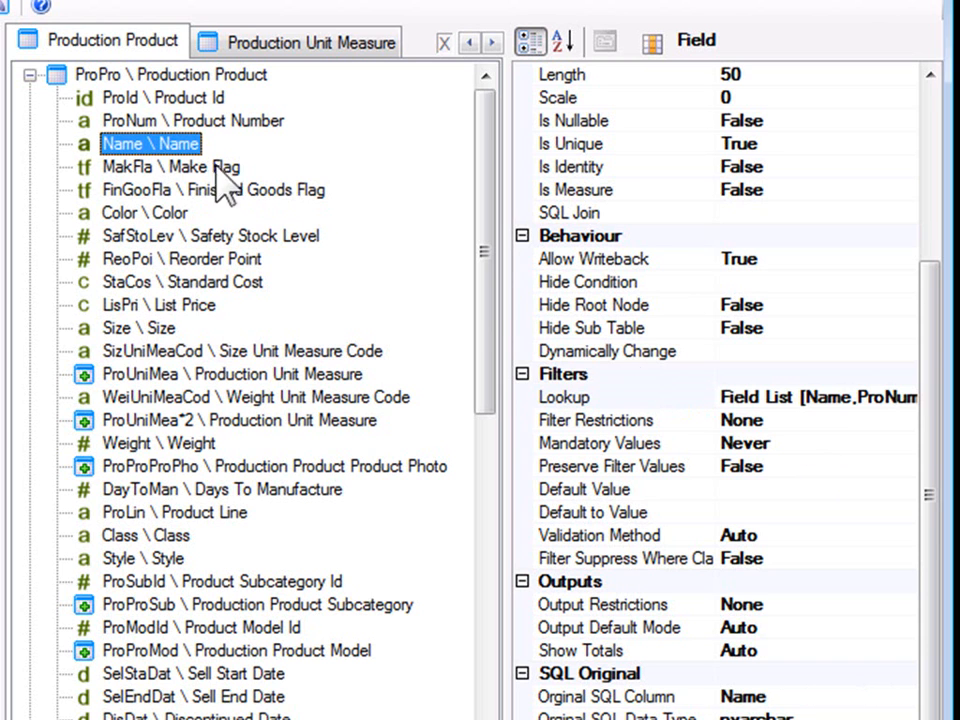
pyautogui.click(250, 121)
pyautogui.click(821, 400)
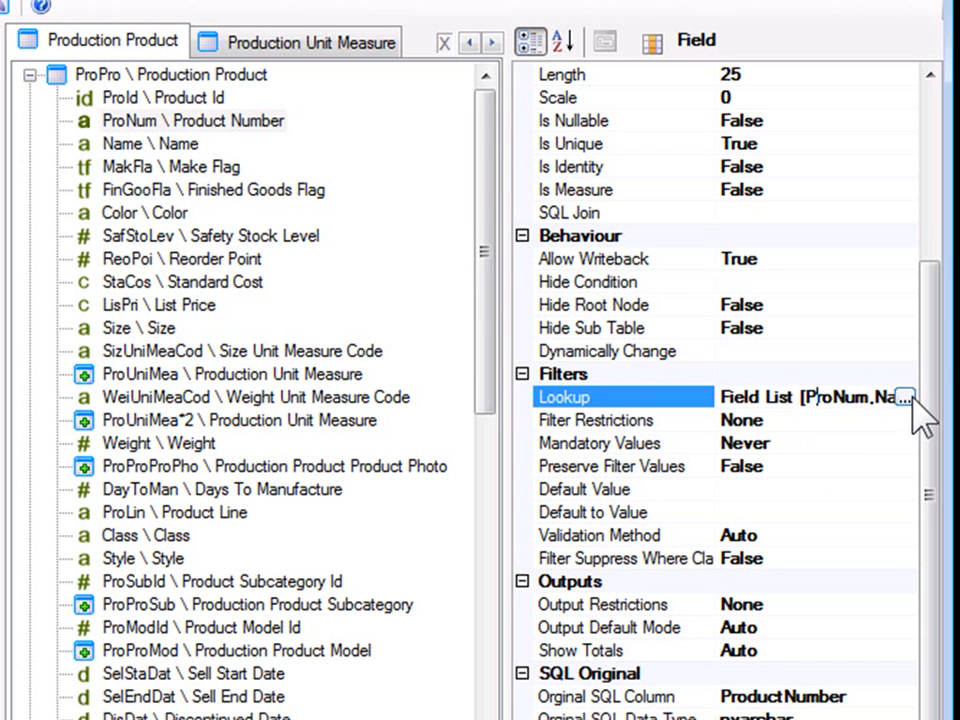
pyautogui.click(910, 398)
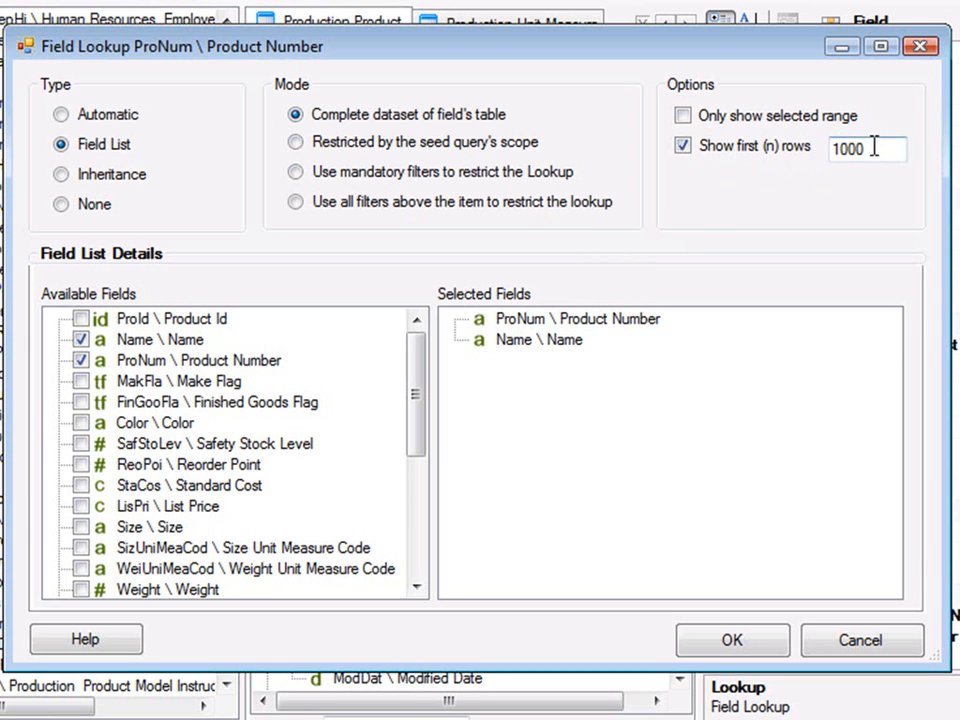
pyautogui.moveTo(874, 148); pyautogui.dragTo(808, 150)
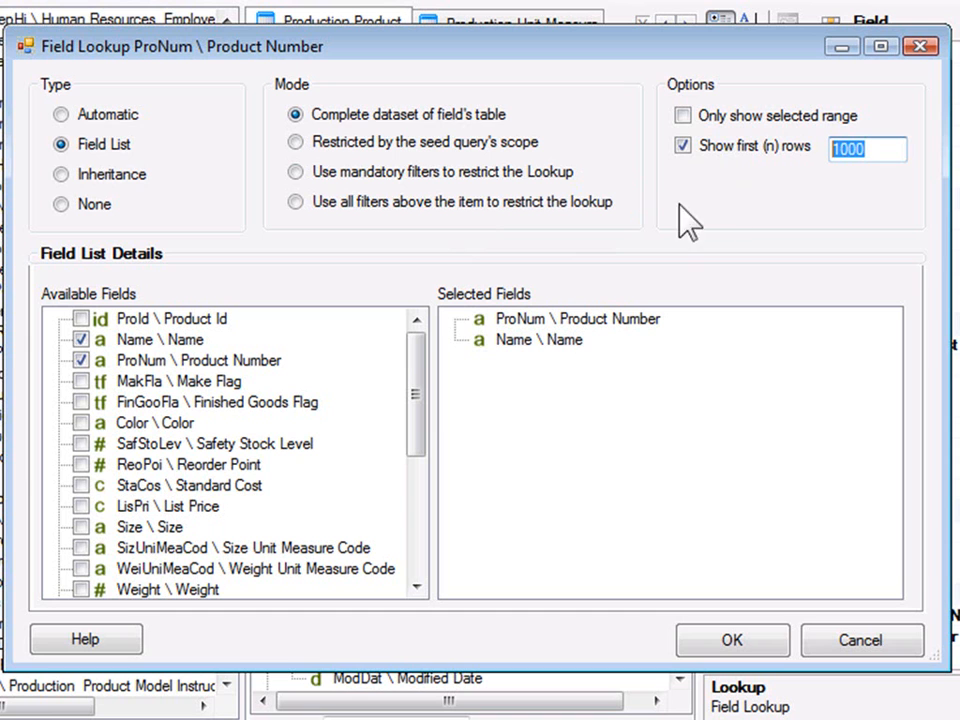
pyautogui.click(882, 148)
pyautogui.click(812, 640)
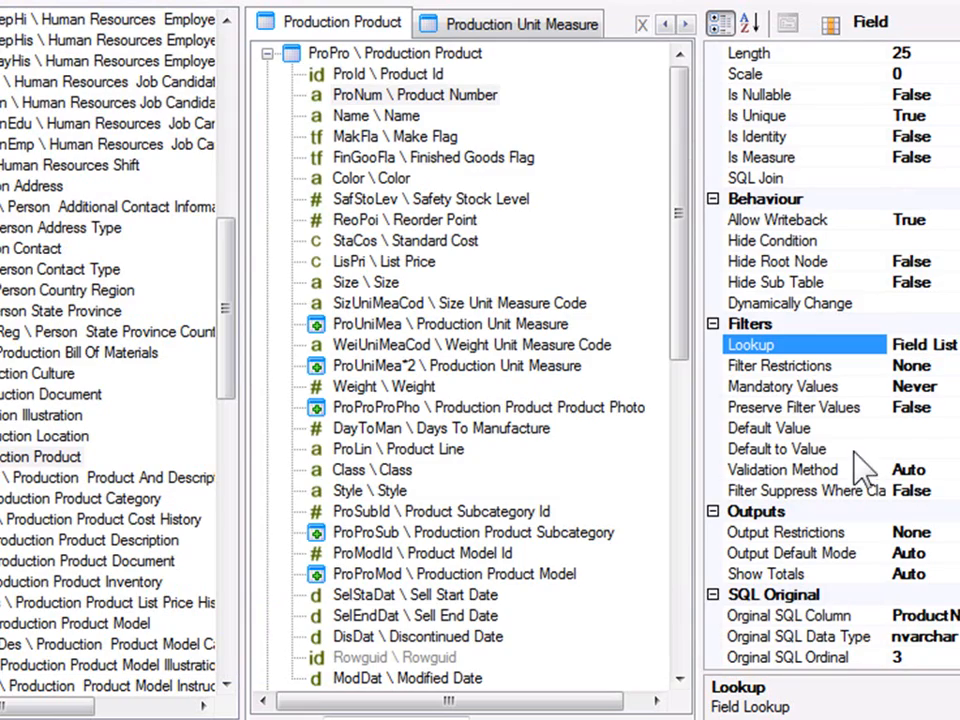
# Step: Examine the Default Value, Mandatory Values and Filter Restrictions choices for the Product Number field without changing them
pyautogui.click(818, 428)
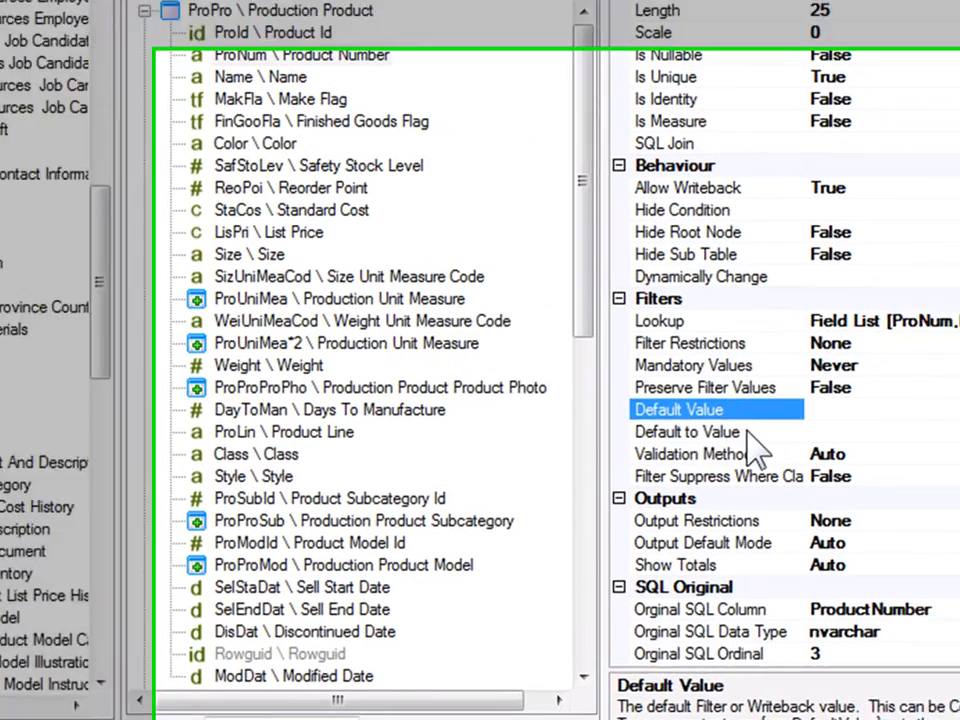
pyautogui.click(746, 432)
pyautogui.click(848, 410)
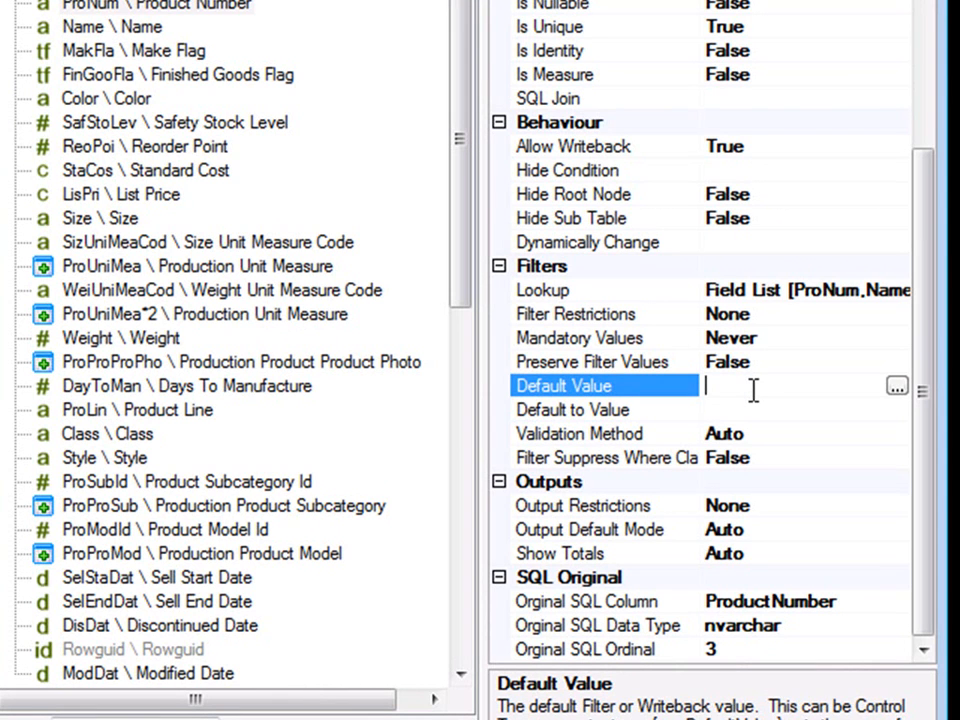
pyautogui.click(786, 341)
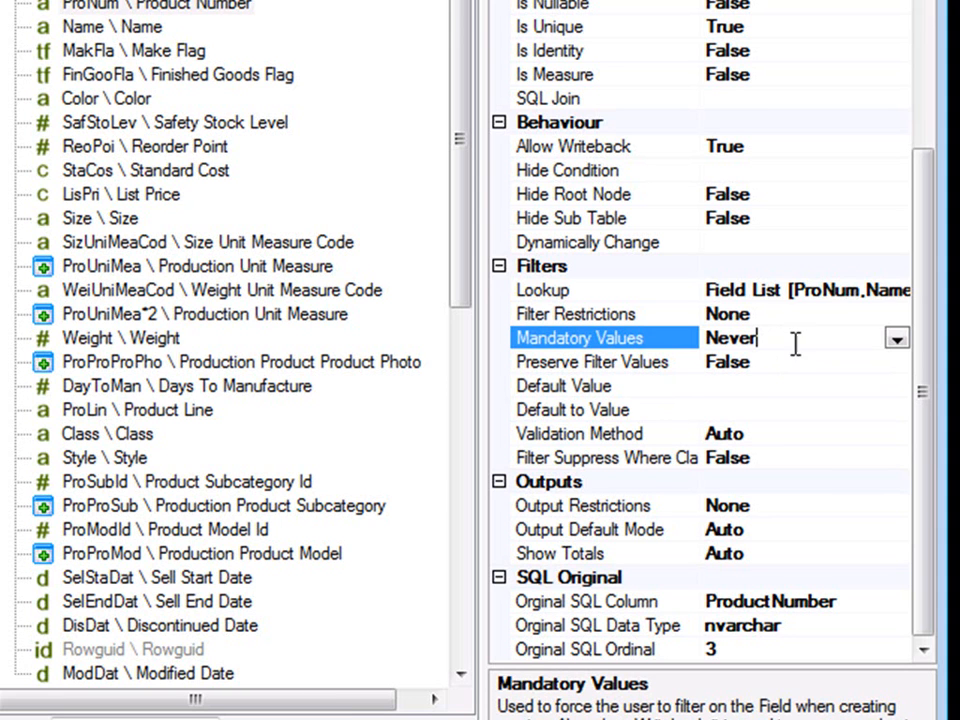
pyautogui.click(896, 341)
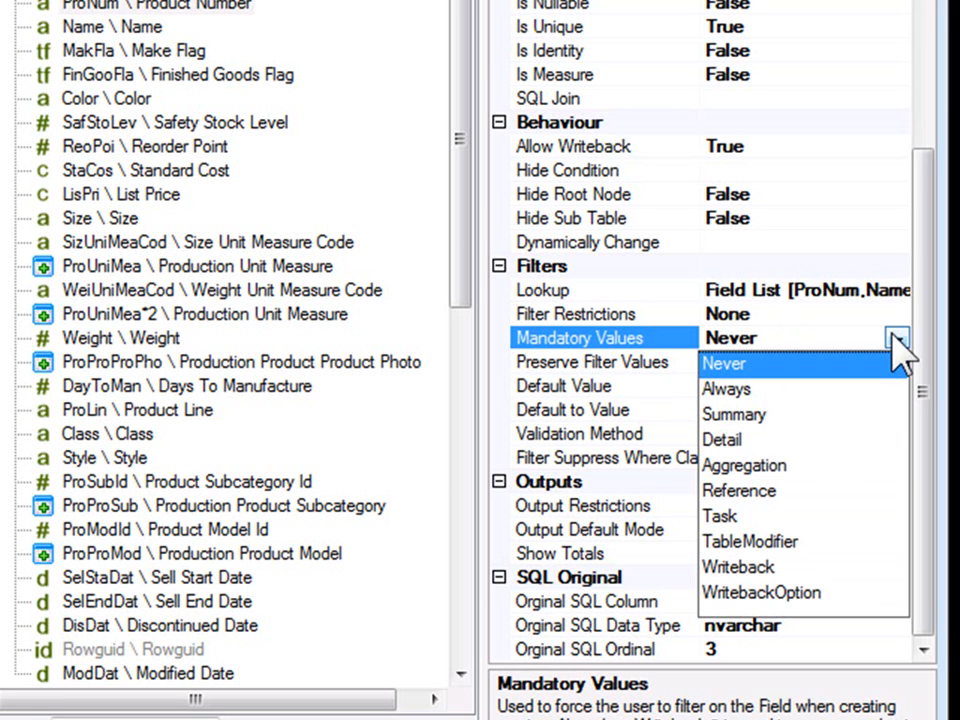
pyautogui.click(895, 340)
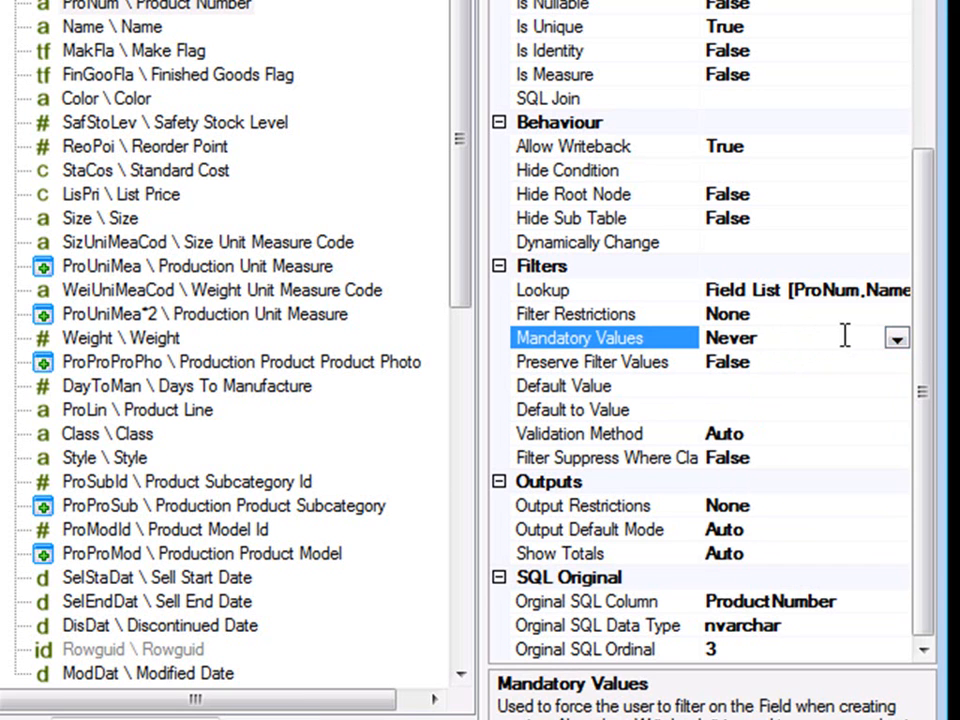
pyautogui.click(862, 314)
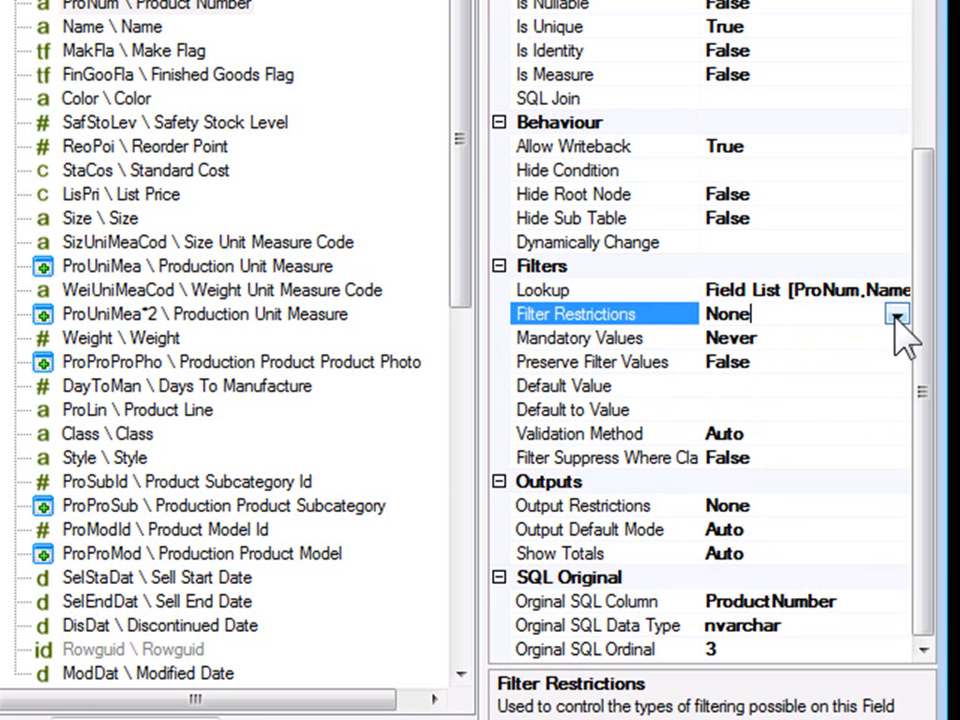
pyautogui.click(897, 316)
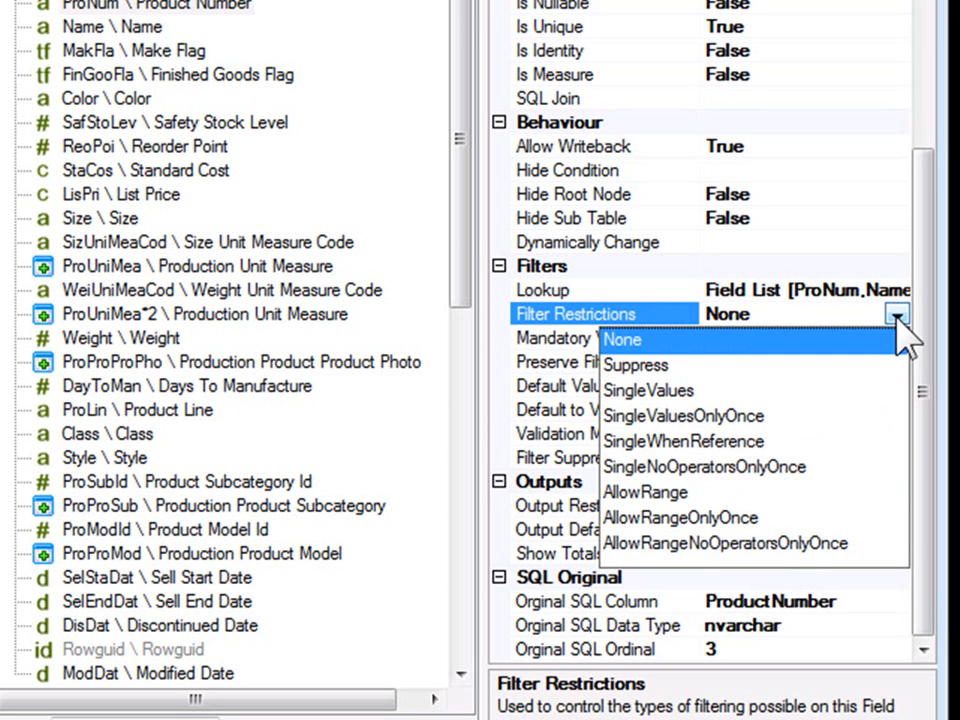
pyautogui.click(903, 339)
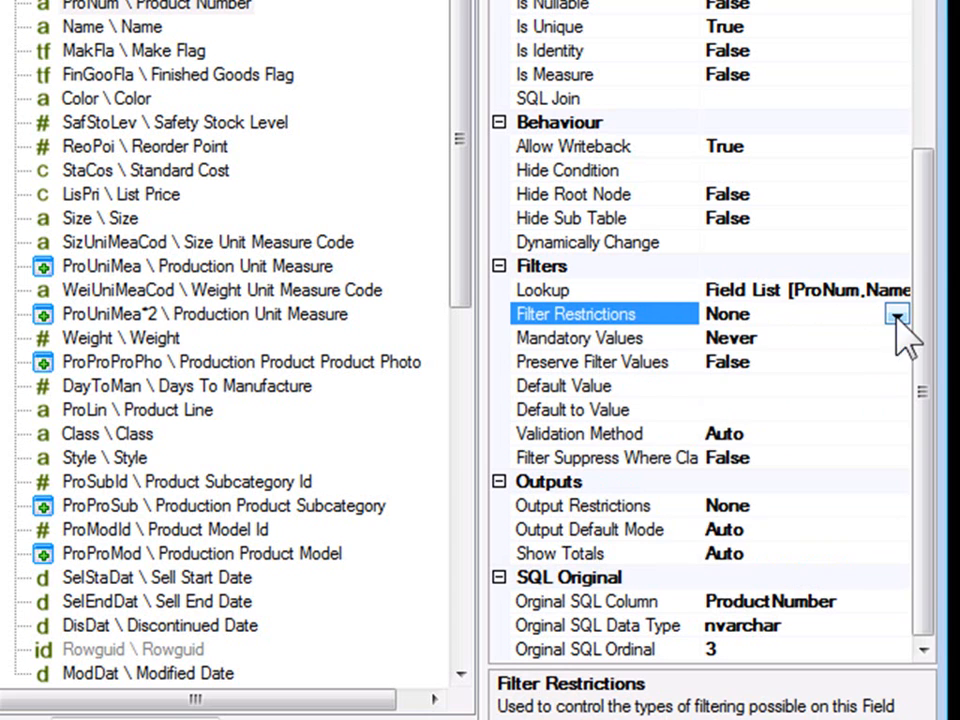